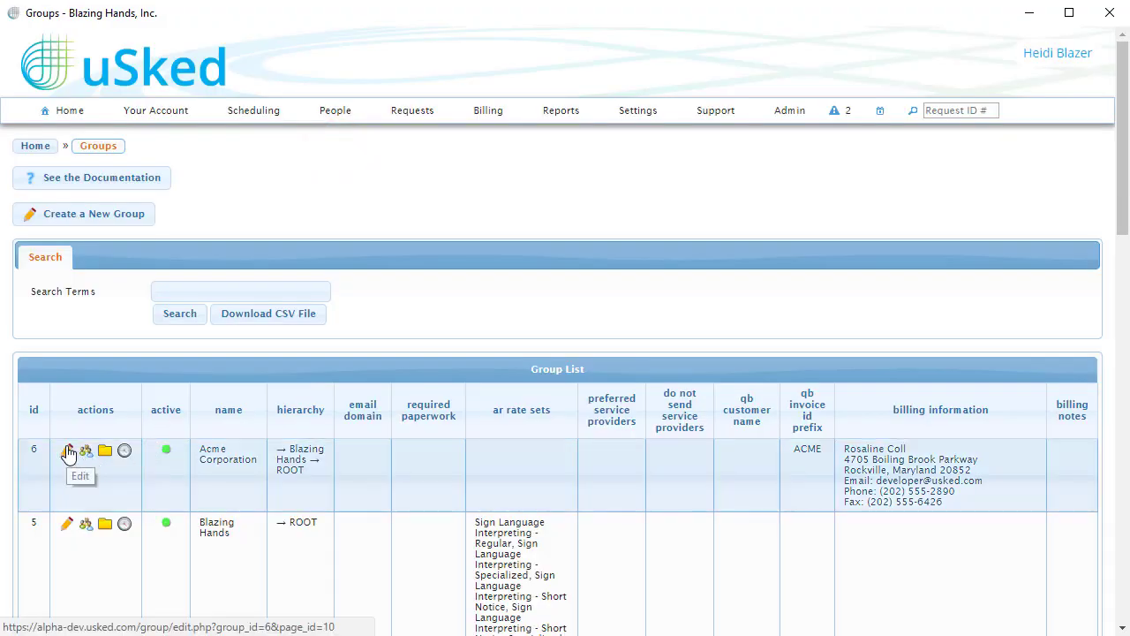
# Step: Open the Acme Corporation group for editing and review its QuickBooks integration, billing address and billing contact settings
pyautogui.click(68, 451)
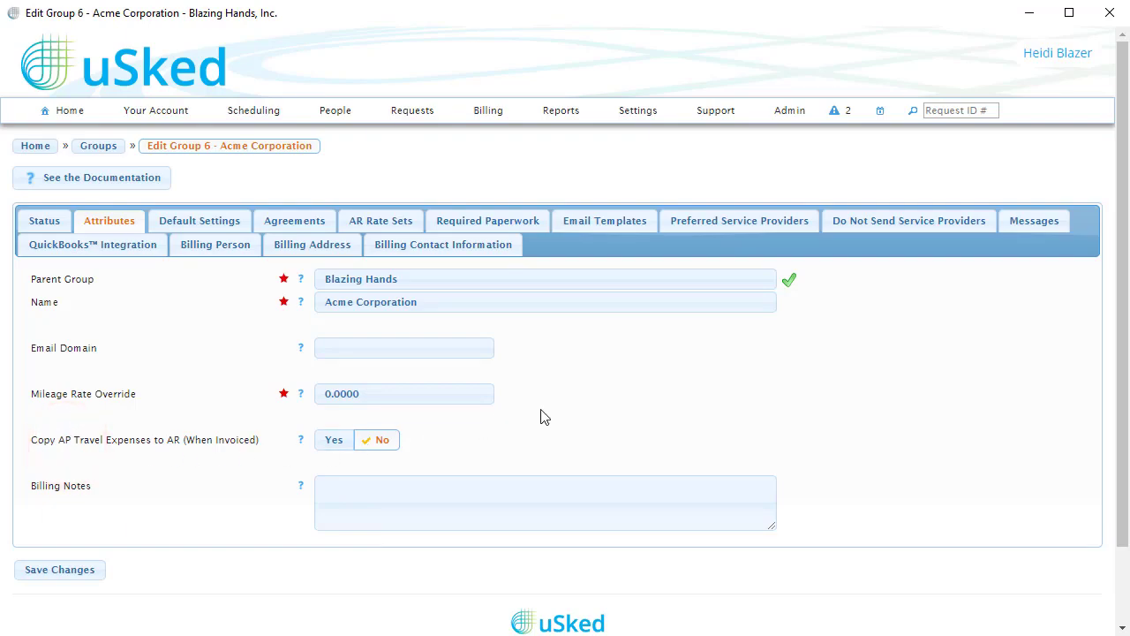
pyautogui.click(139, 250)
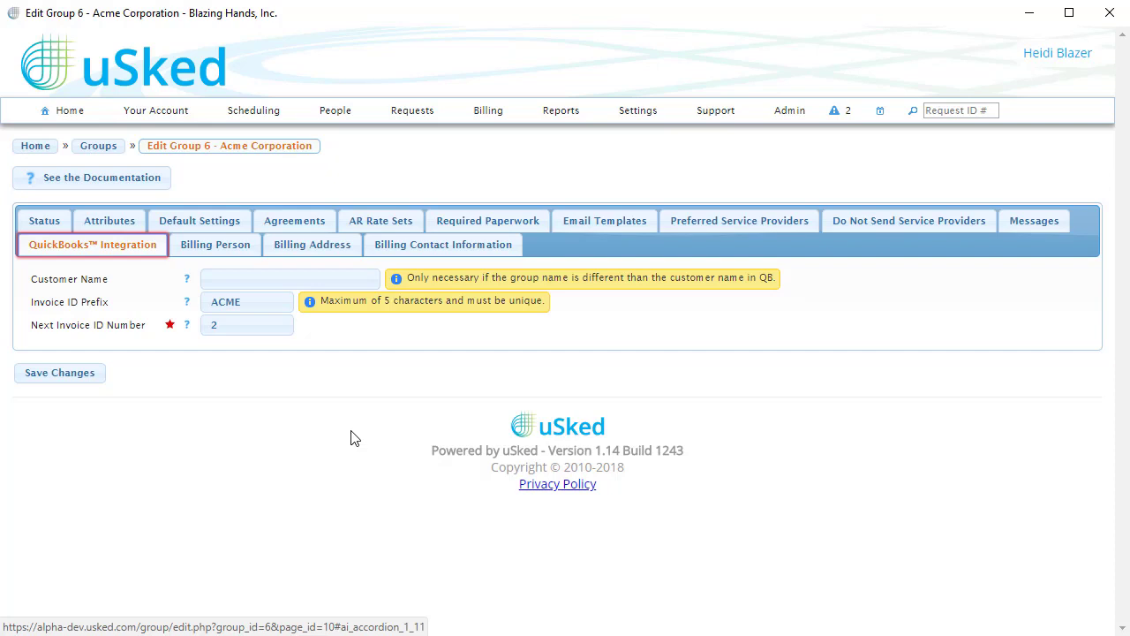
pyautogui.click(340, 253)
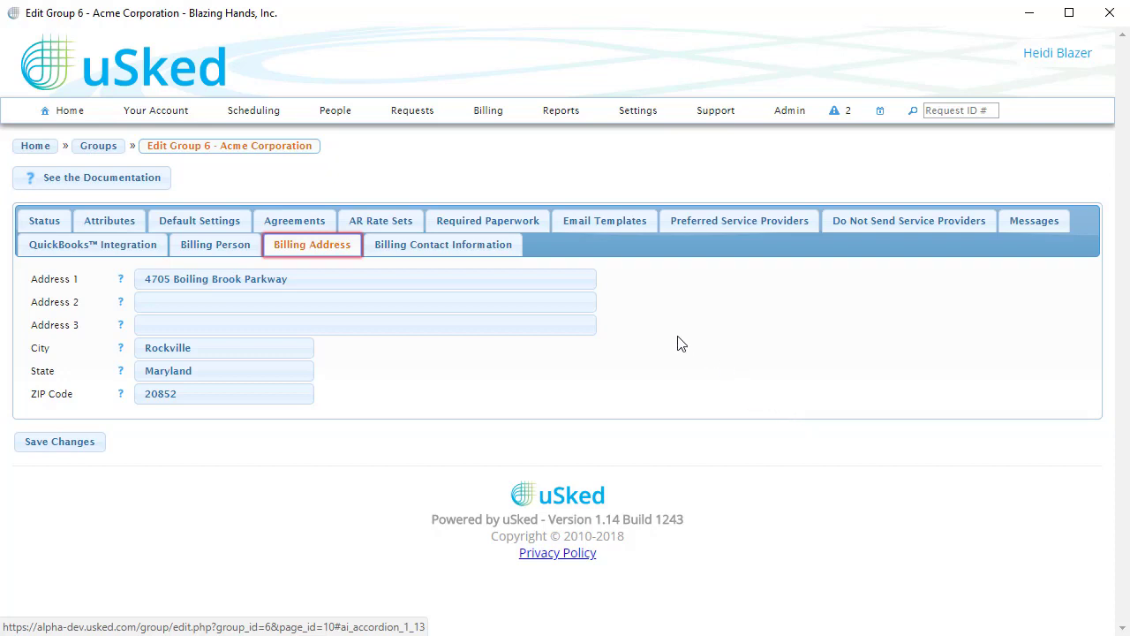
pyautogui.click(507, 251)
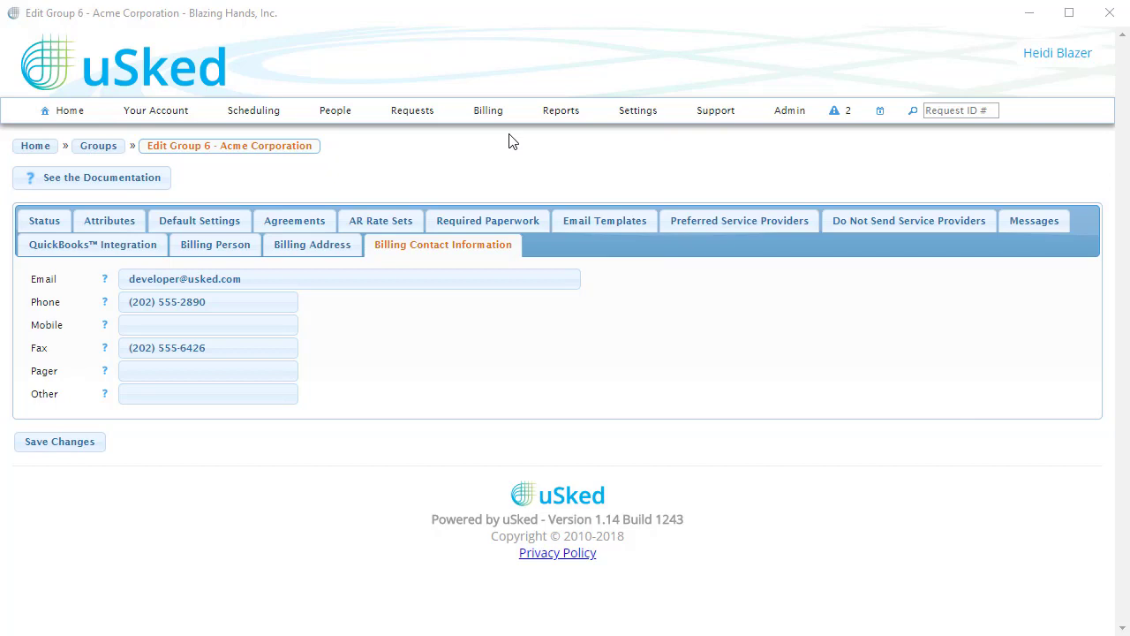
# Step: Open the accounts receivable rate Sign Language Interpreting - Regular for editing from the AR Rates list
pyautogui.moveTo(491, 118)
pyautogui.moveTo(543, 143)
pyautogui.moveTo(722, 172)
pyautogui.click(818, 164)
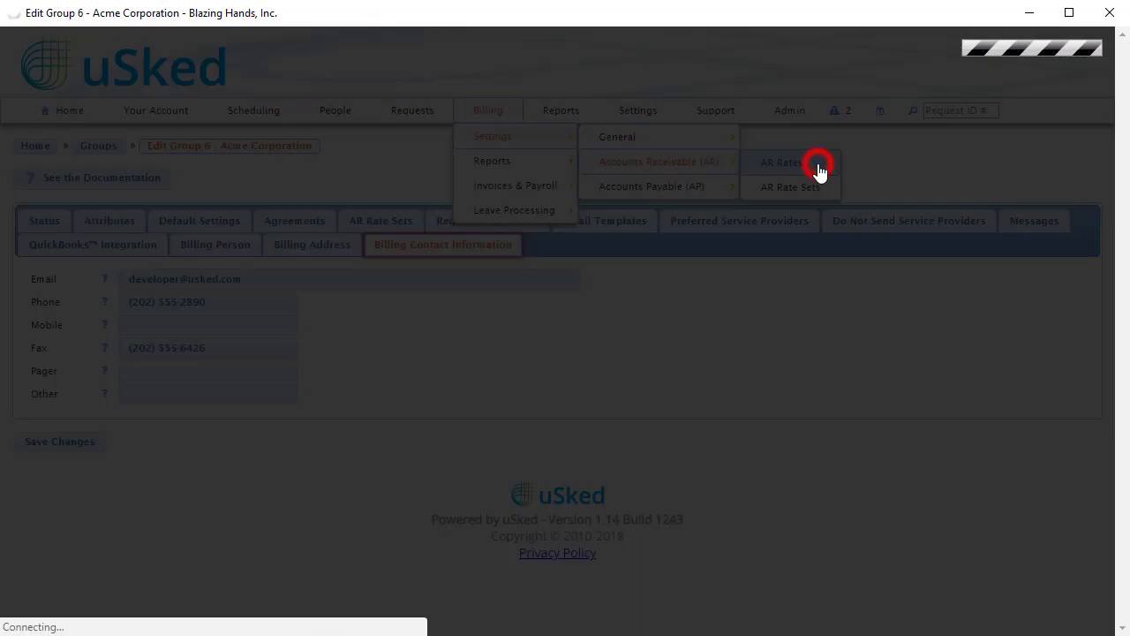
pyautogui.moveTo(1123, 259); pyautogui.dragTo(1103, 409)
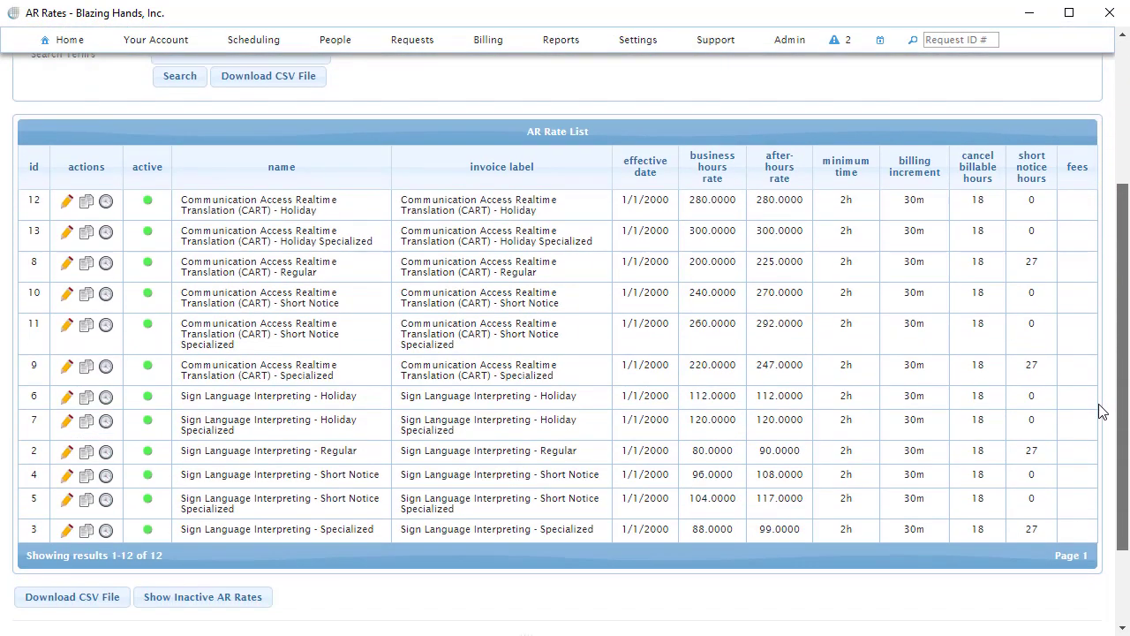
pyautogui.click(68, 448)
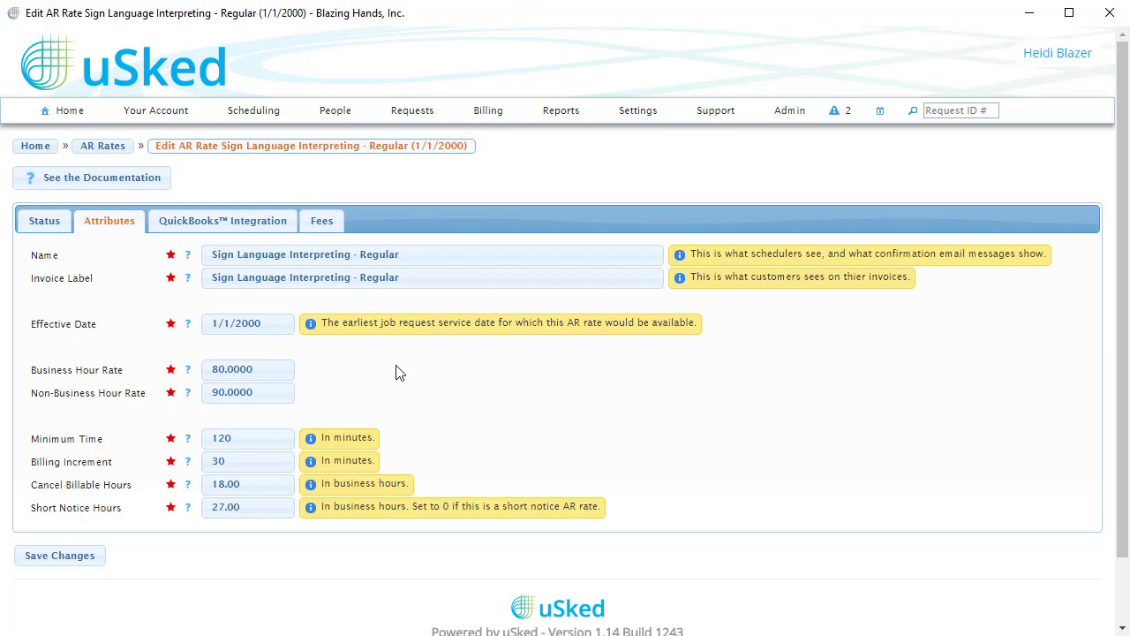
# Step: Review the rate's QuickBooks product codes and bring up a blank fee entry to examine its fields
pyautogui.click(274, 224)
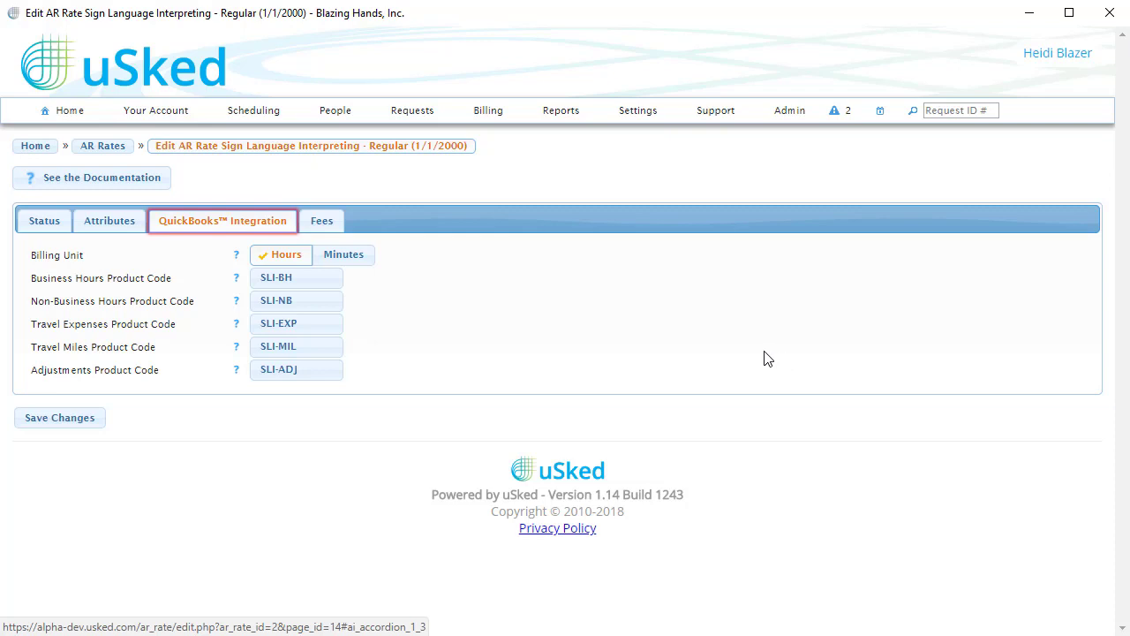
pyautogui.click(334, 230)
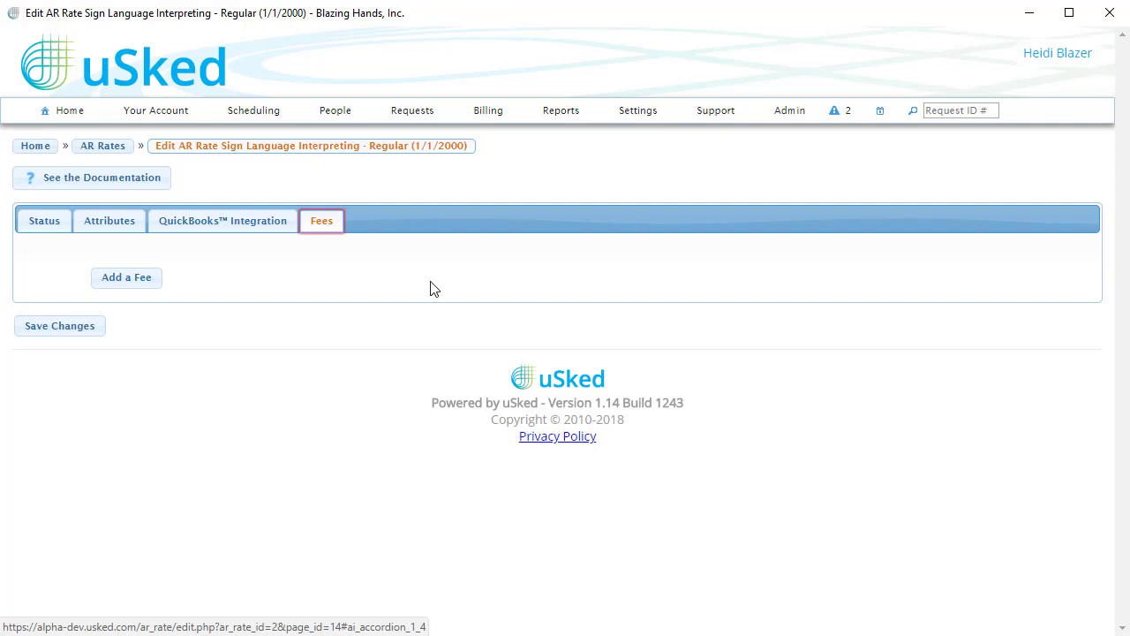
pyautogui.click(150, 279)
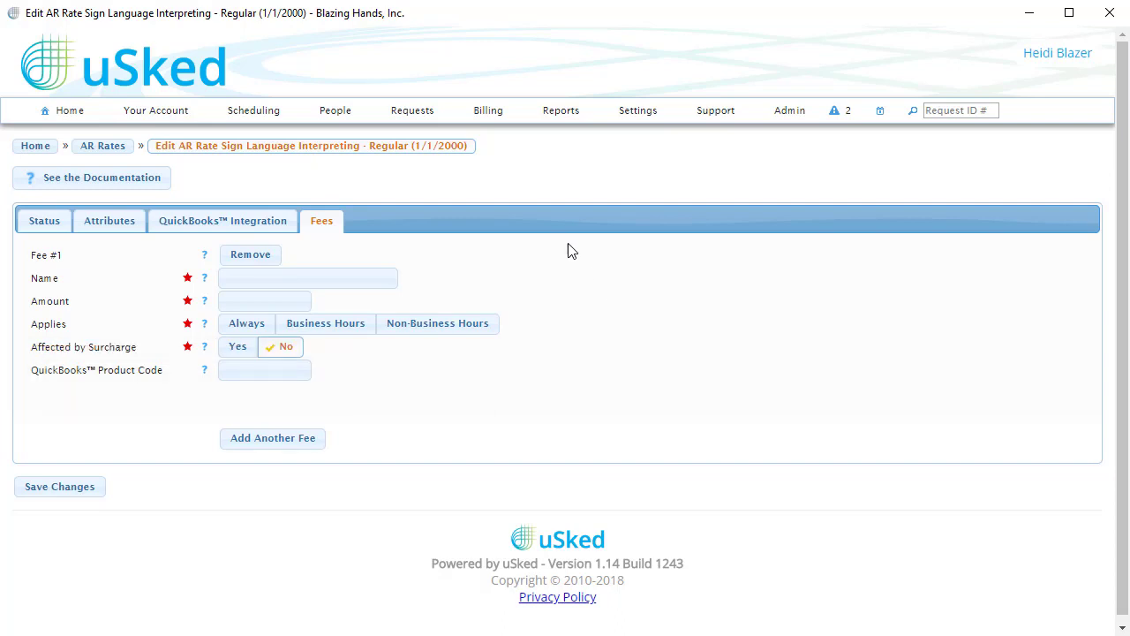
# Step: Open the QuickBooks Export page under invoices and payroll and set the group to Acme Corporation
pyautogui.moveTo(503, 121)
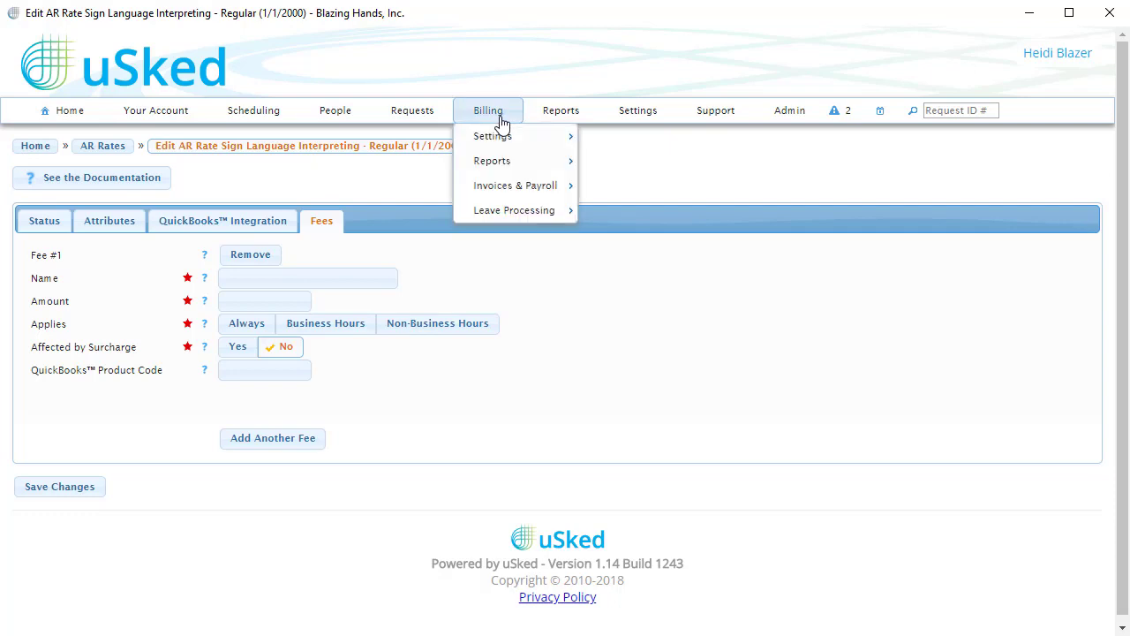
pyautogui.moveTo(535, 190)
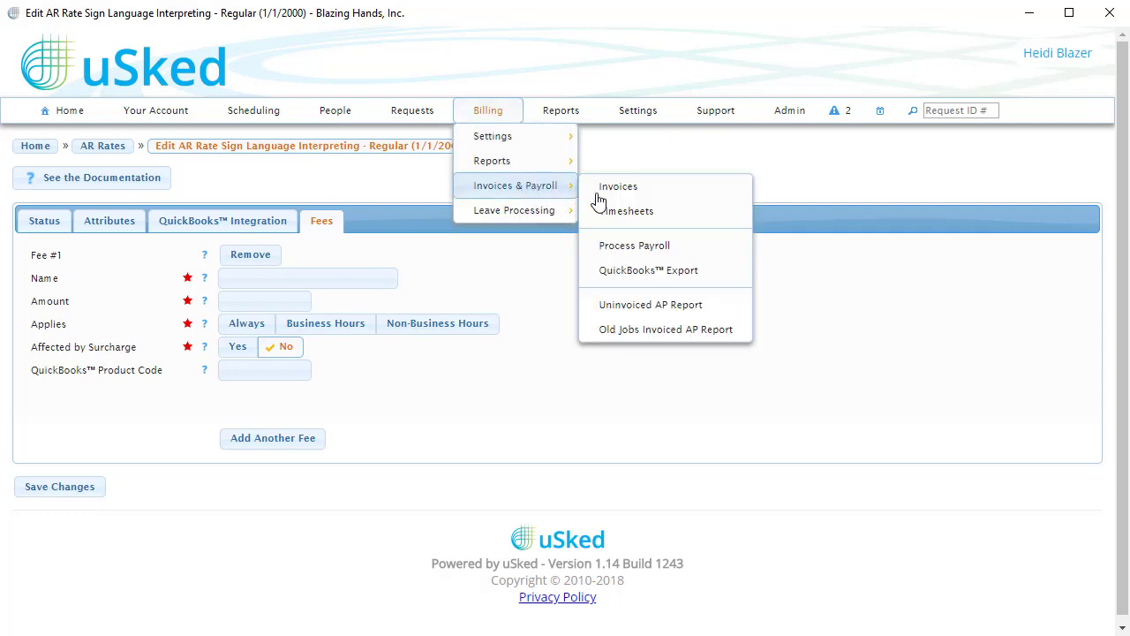
pyautogui.click(732, 279)
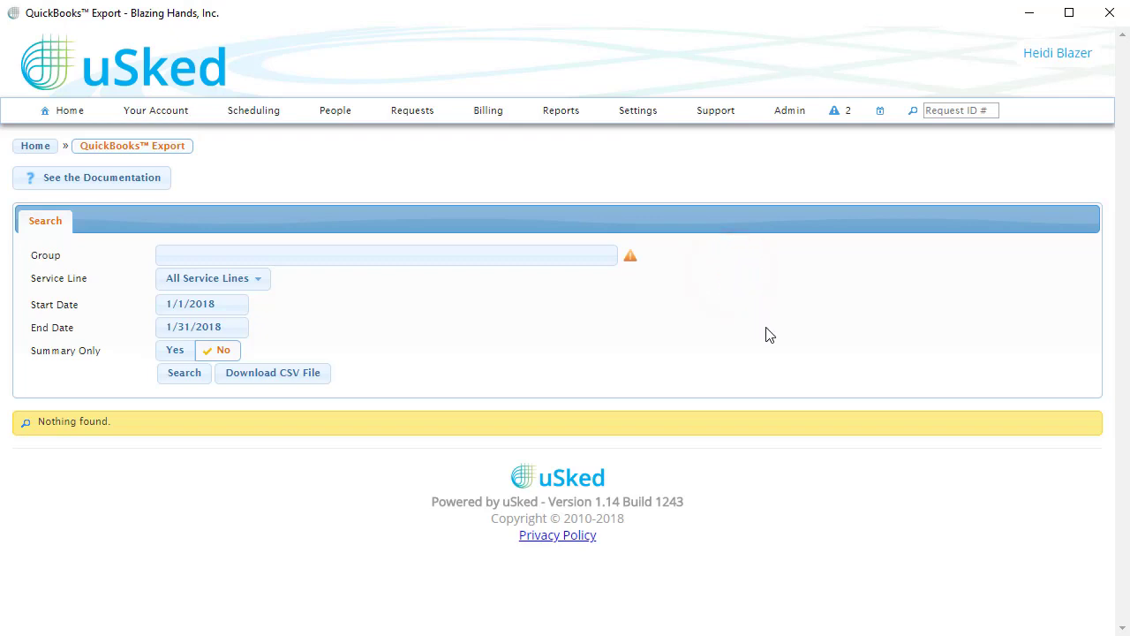
pyautogui.click(533, 252)
pyautogui.write('acme')
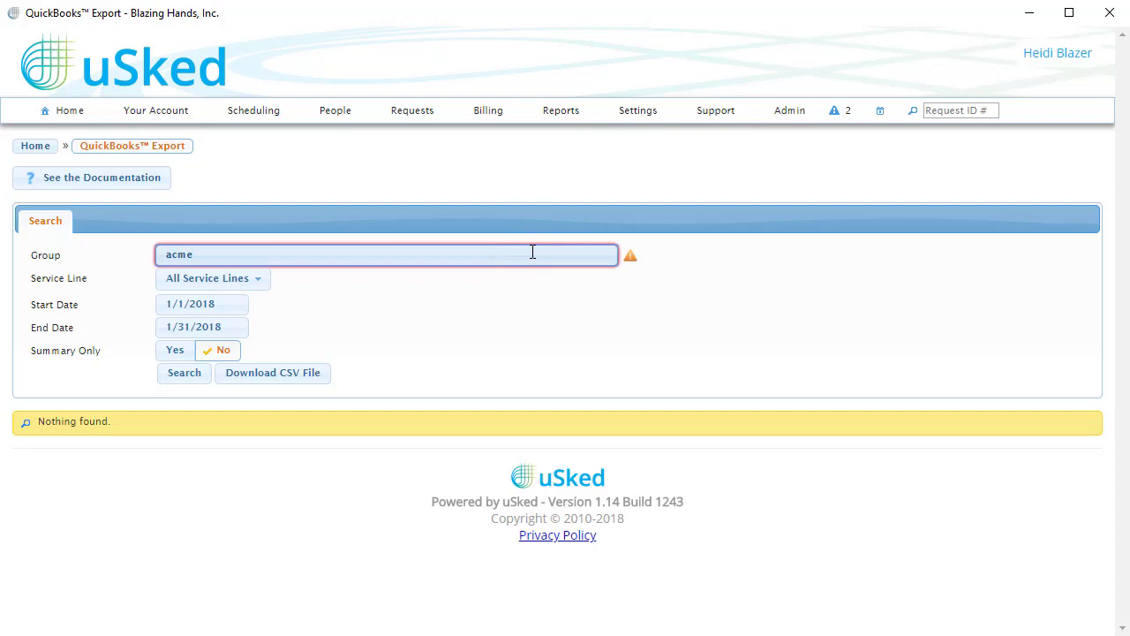
pyautogui.click(507, 275)
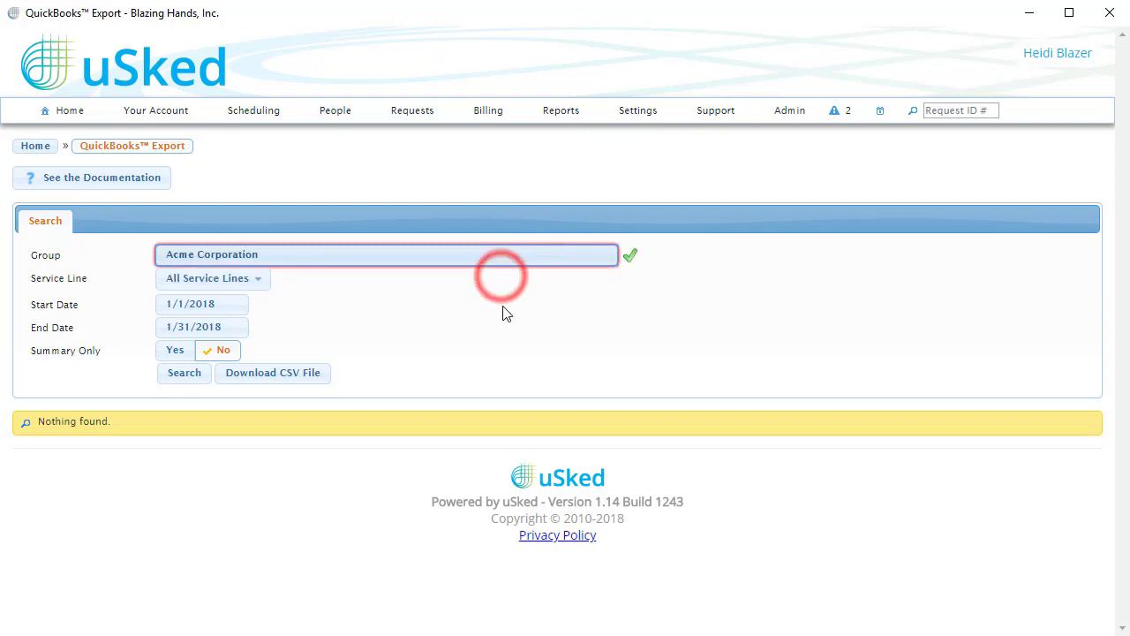
pyautogui.click(504, 314)
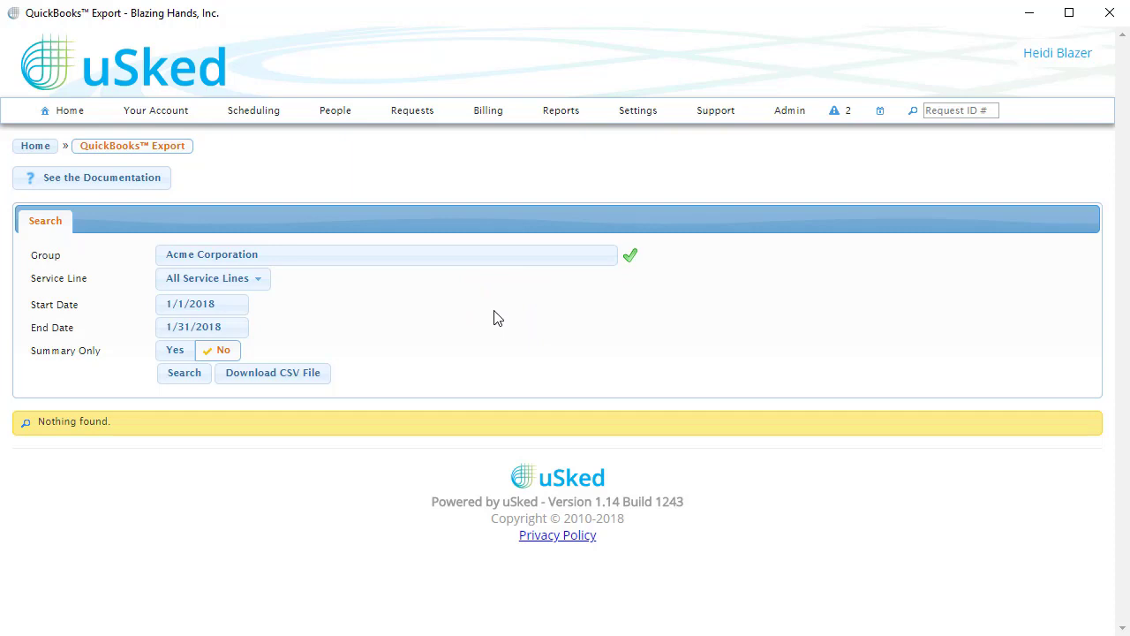
# Step: Set the export's date range from 1/7/2018 to 1/13/2018 and run the search
pyautogui.click(232, 302)
pyautogui.click(177, 389)
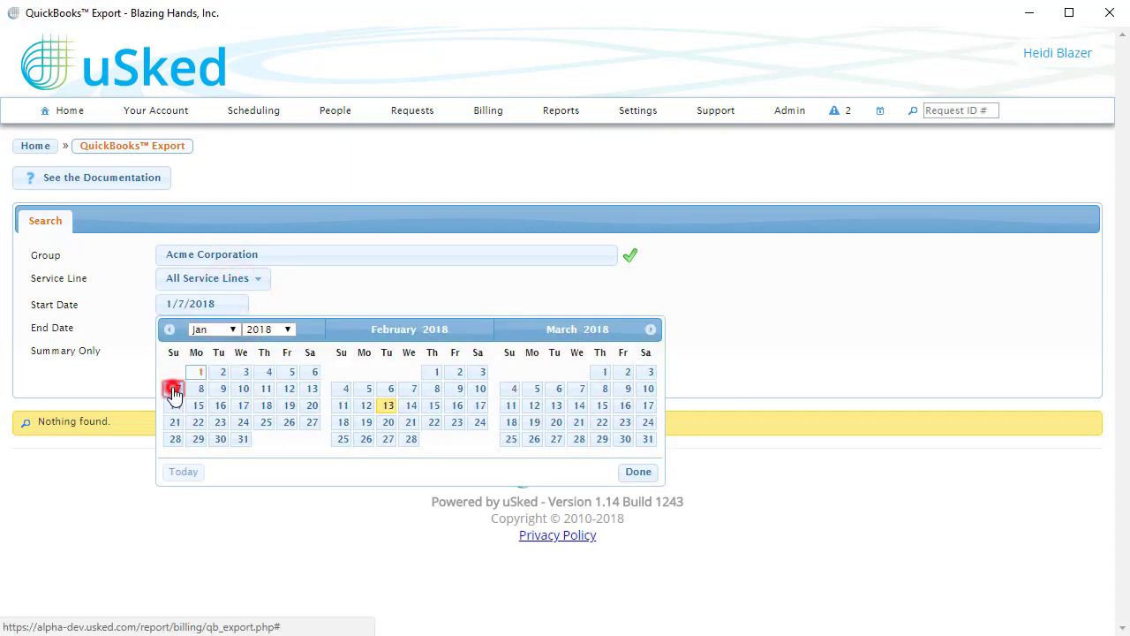
pyautogui.click(239, 327)
pyautogui.click(311, 412)
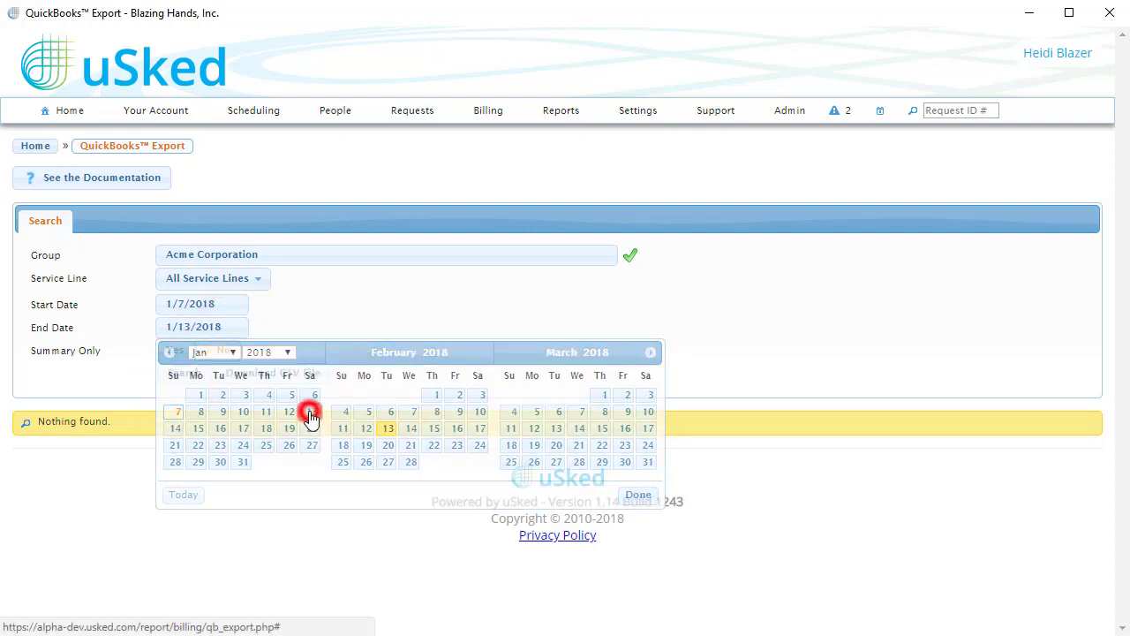
pyautogui.click(438, 344)
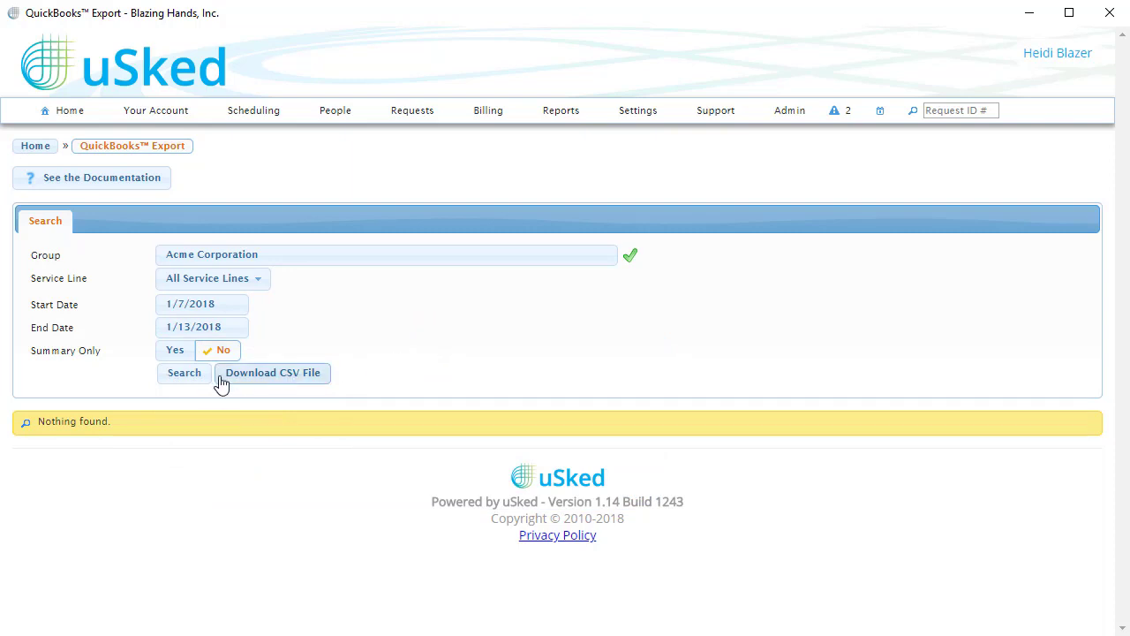
pyautogui.click(185, 374)
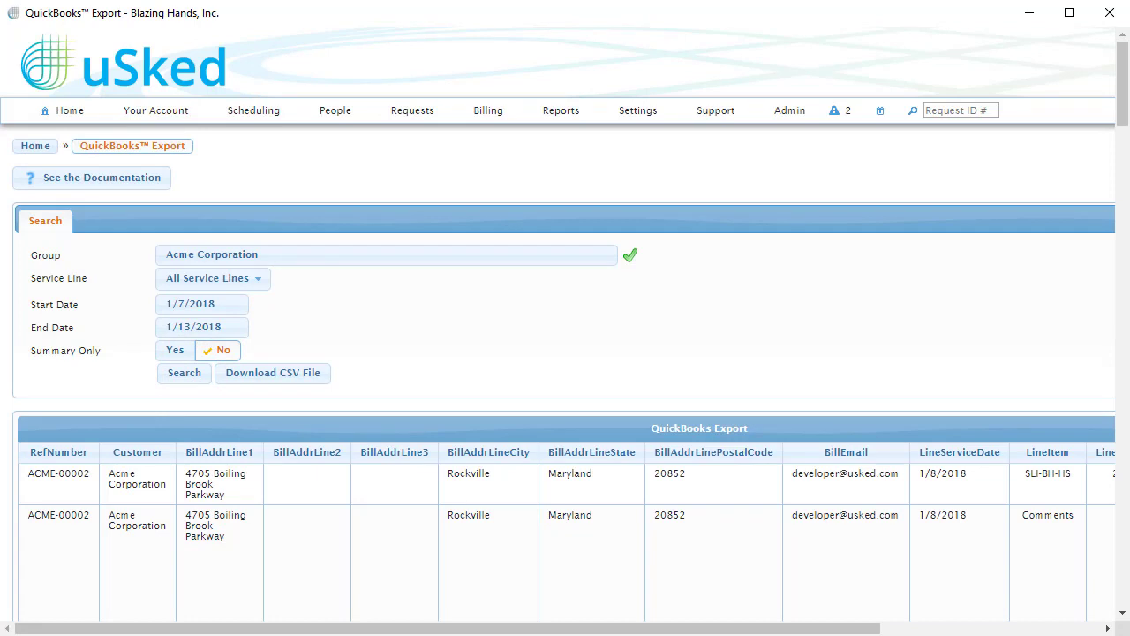
# Step: Look through the QuickBooks export rows and download them as a CSV file
pyautogui.moveTo(1120, 108); pyautogui.dragTo(1096, 170)
pyautogui.scroll(3, 1092, 138)
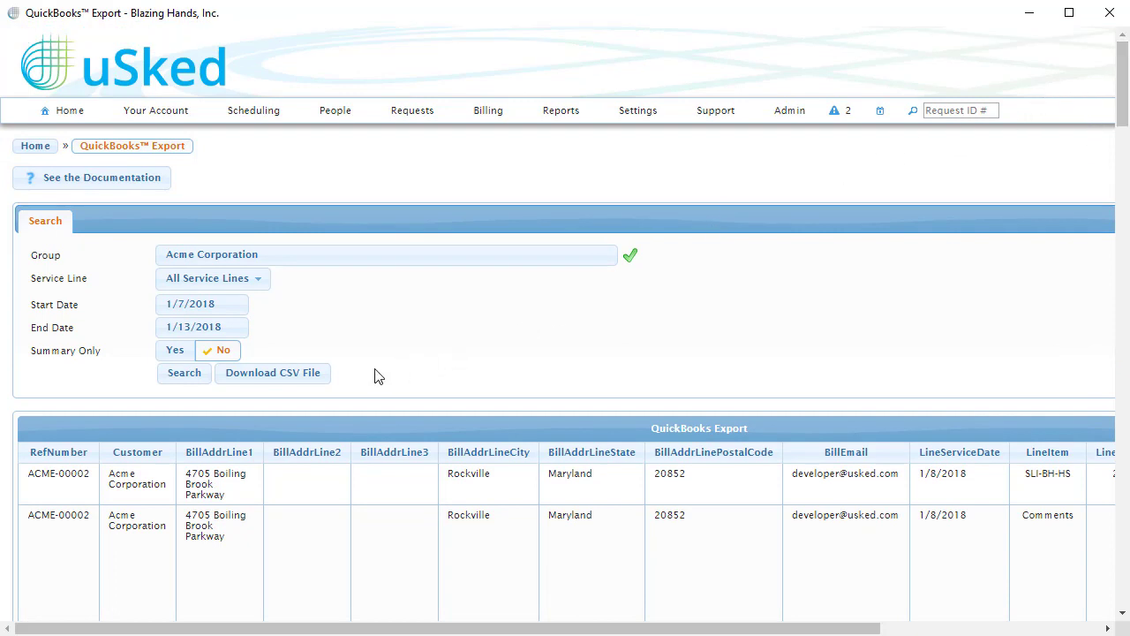
pyautogui.click(316, 380)
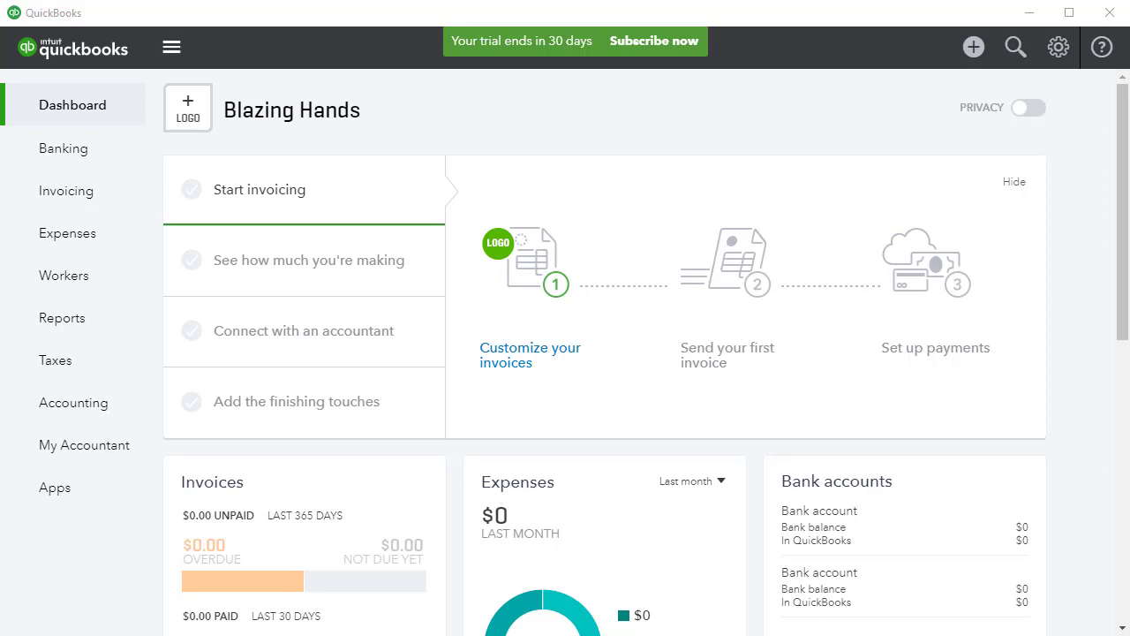
# Step: Switch to QuickBooks Online, search its apps for "transaction pro" and open the Transaction Pro Importer/Exporter page
pyautogui.click(103, 496)
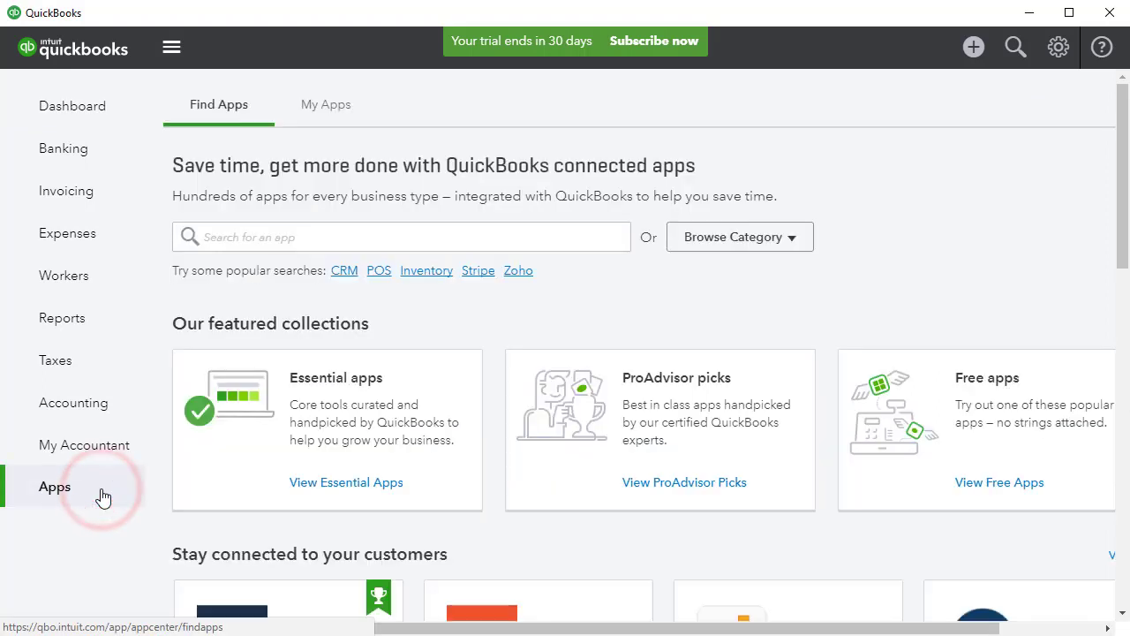
pyautogui.click(363, 236)
pyautogui.write('tr')
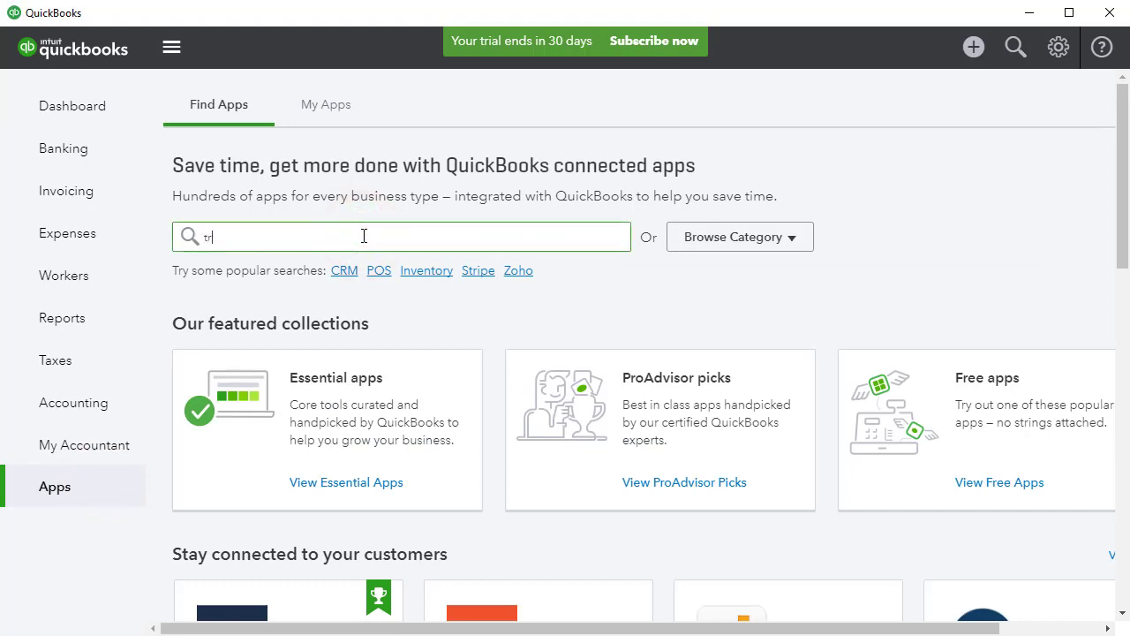
pyautogui.write('ansaction pro')
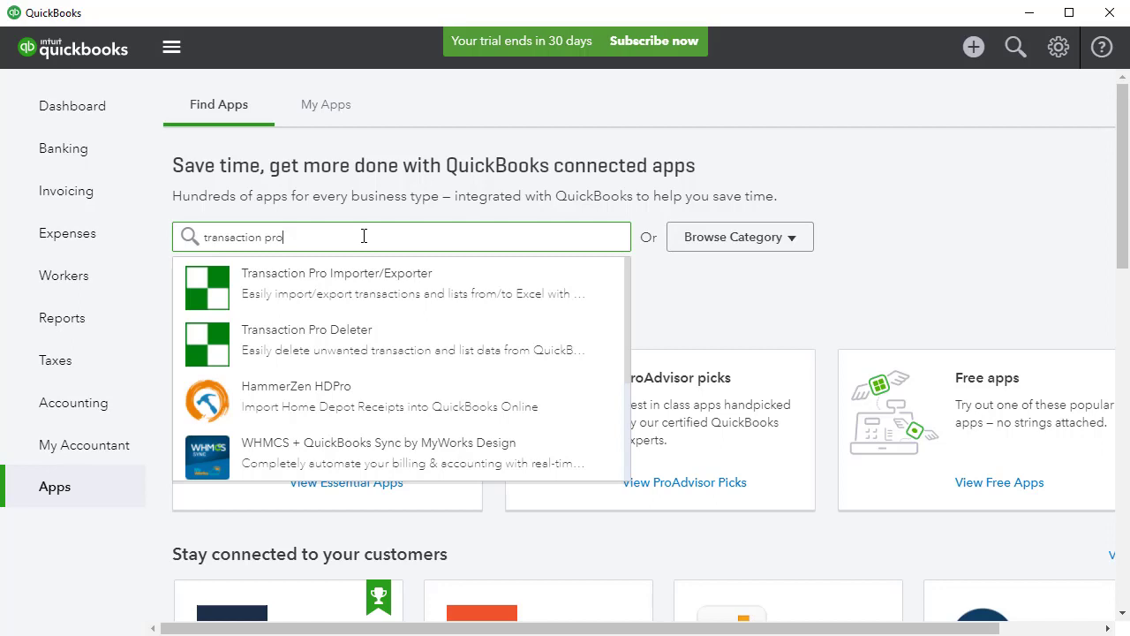
pyautogui.click(354, 288)
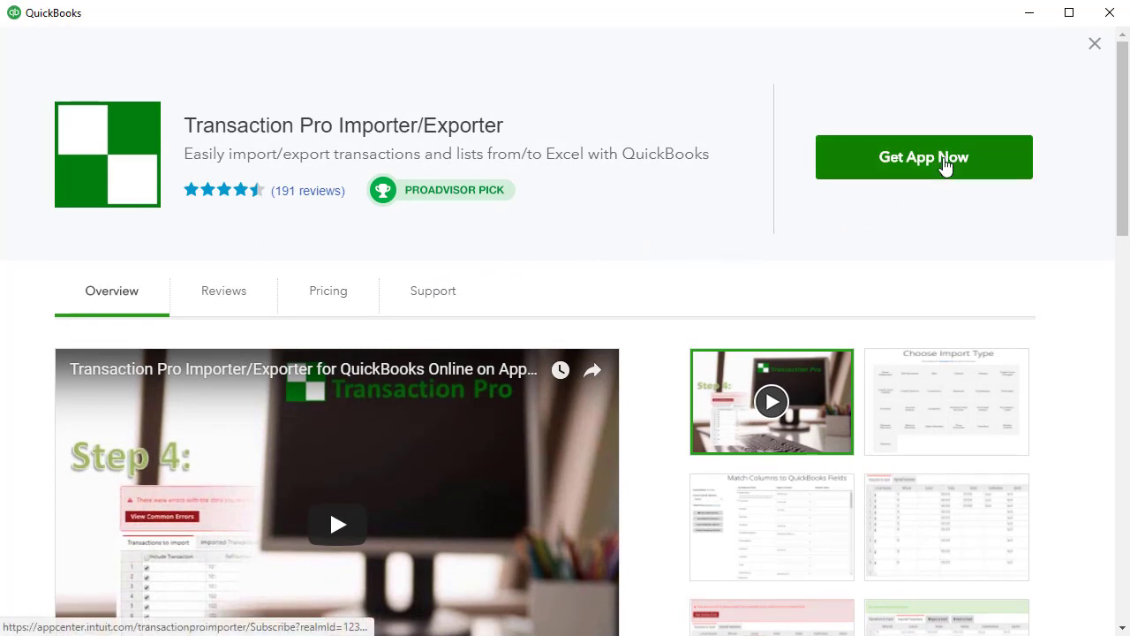
# Step: Get the Transaction Pro Importer/Exporter app, authorize its data sharing with QuickBooks and agree to its terms and conditions
pyautogui.click(945, 163)
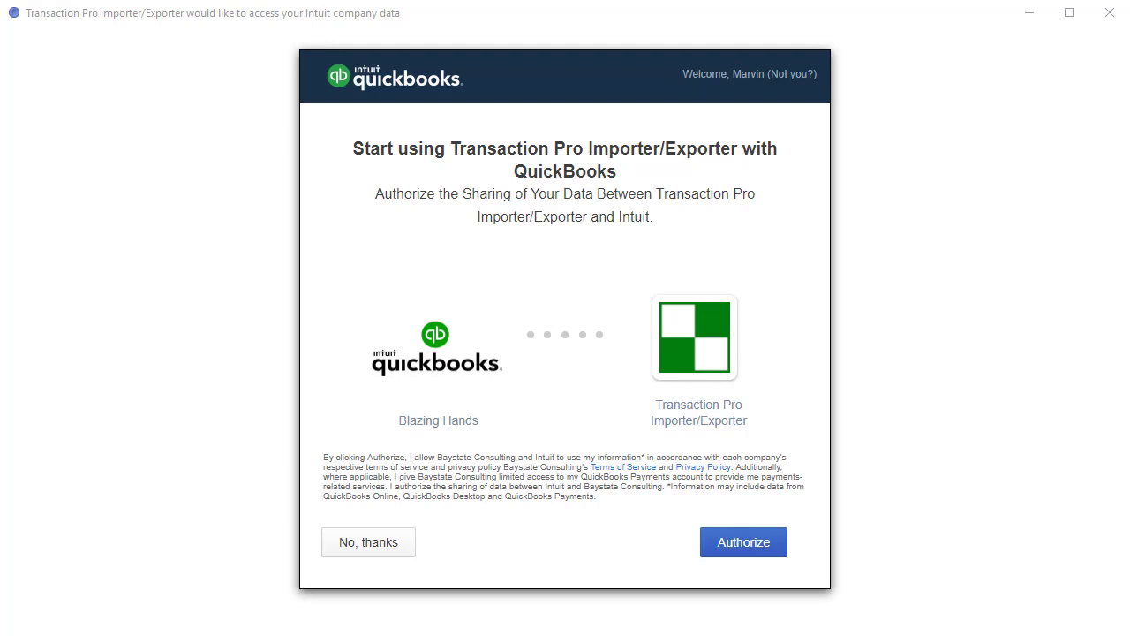
pyautogui.click(749, 546)
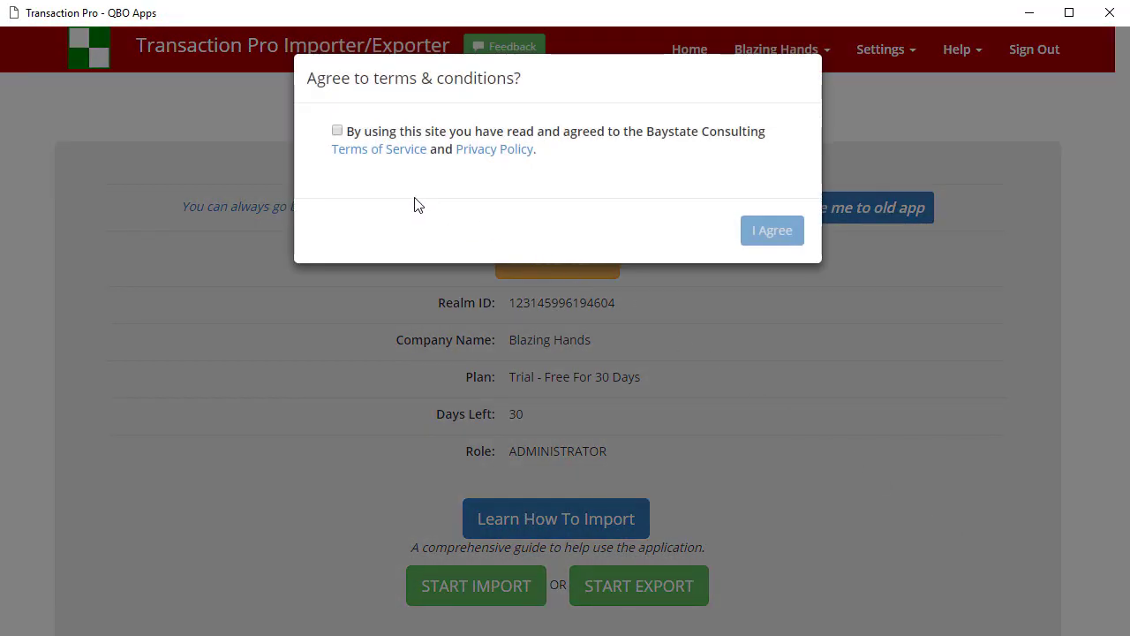
pyautogui.click(337, 131)
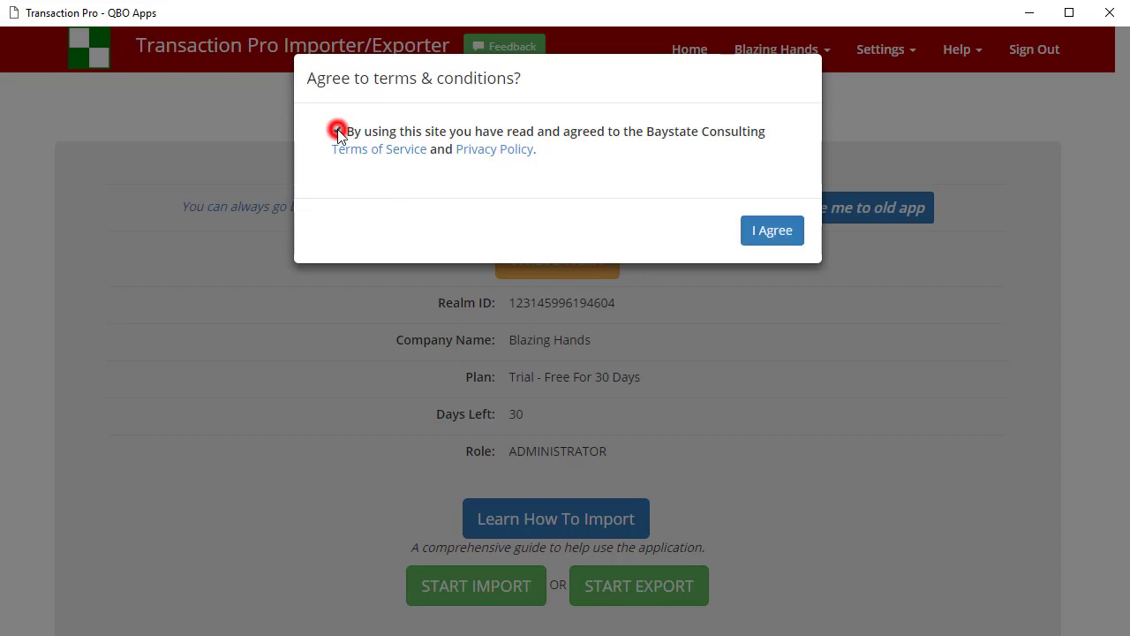
pyautogui.click(775, 243)
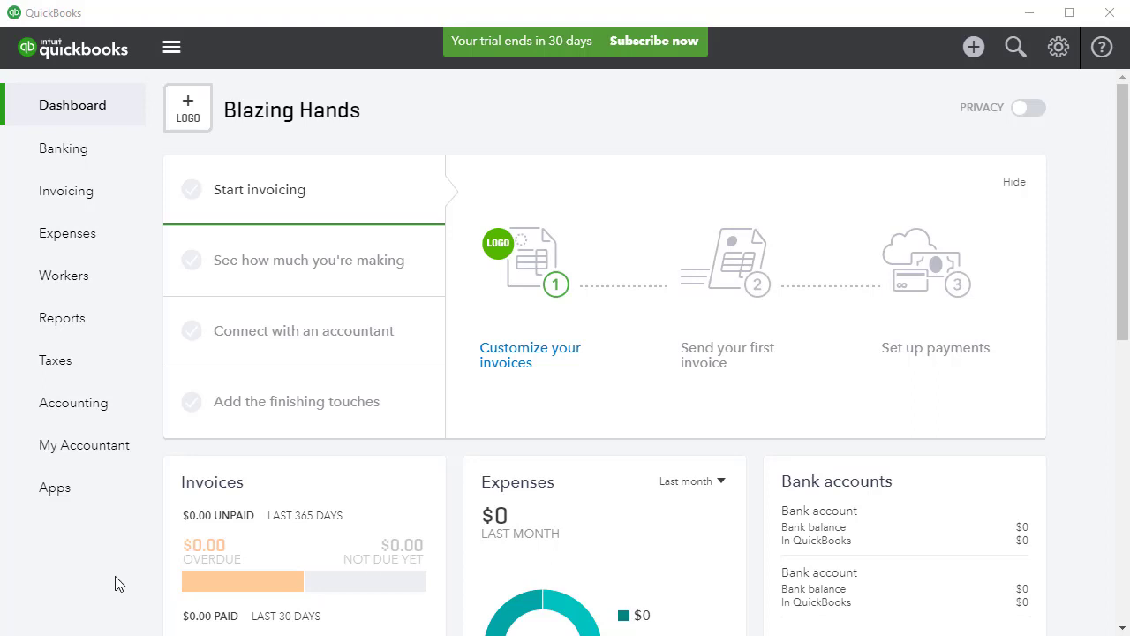
# Step: Launch Transaction Pro Importer/Exporter from the apps already connected to QuickBooks and start an import
pyautogui.click(102, 493)
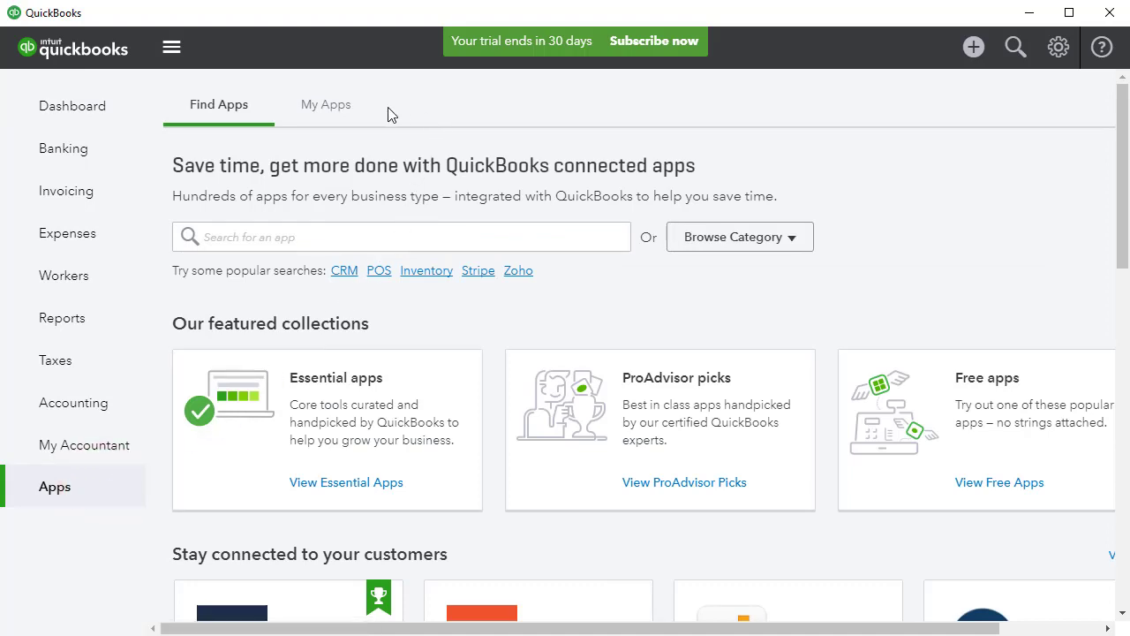
pyautogui.click(329, 108)
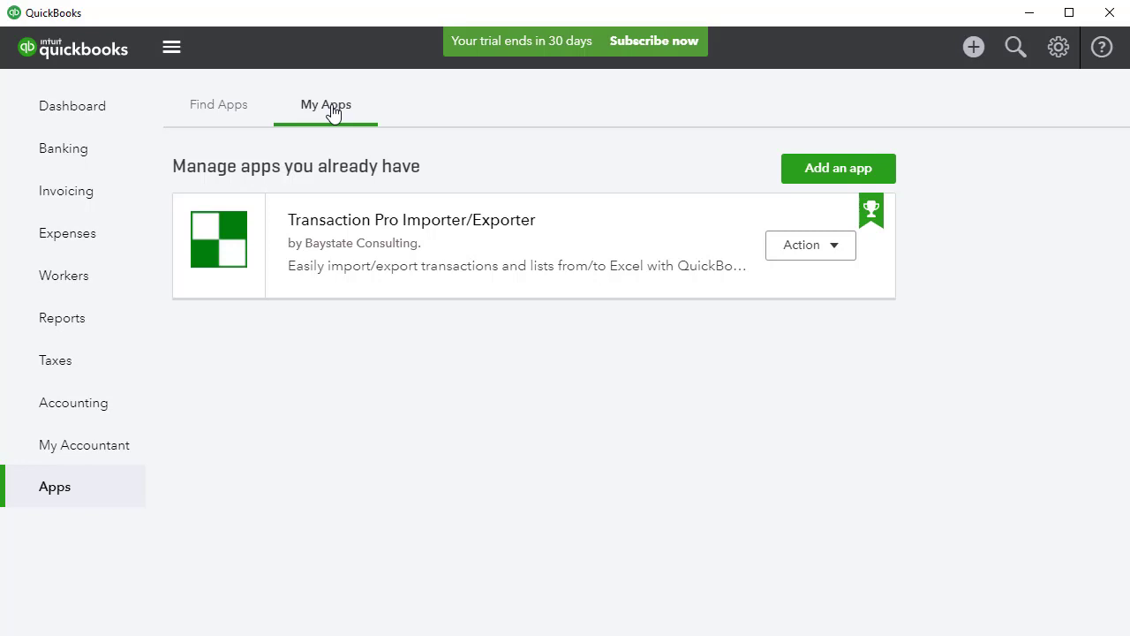
pyautogui.click(844, 248)
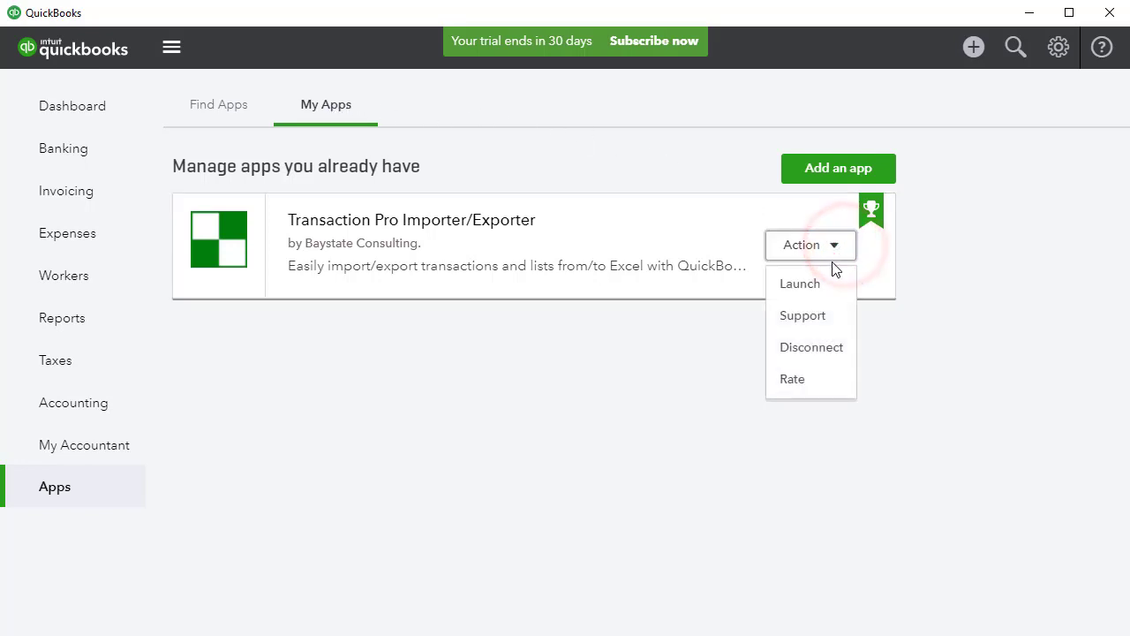
pyautogui.click(820, 284)
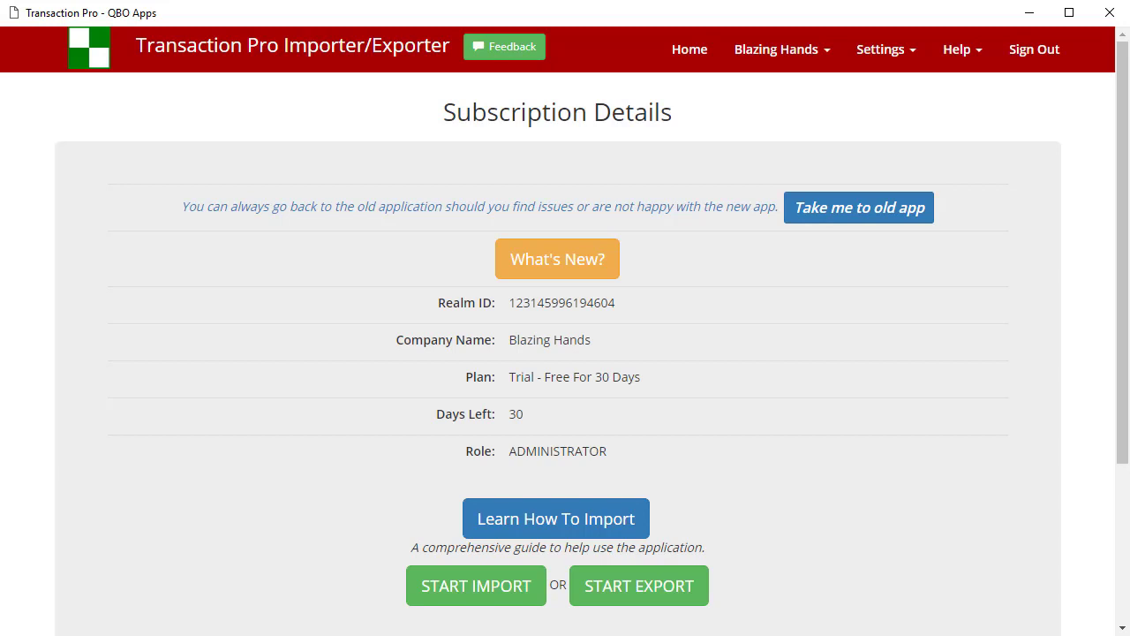
pyautogui.click(465, 593)
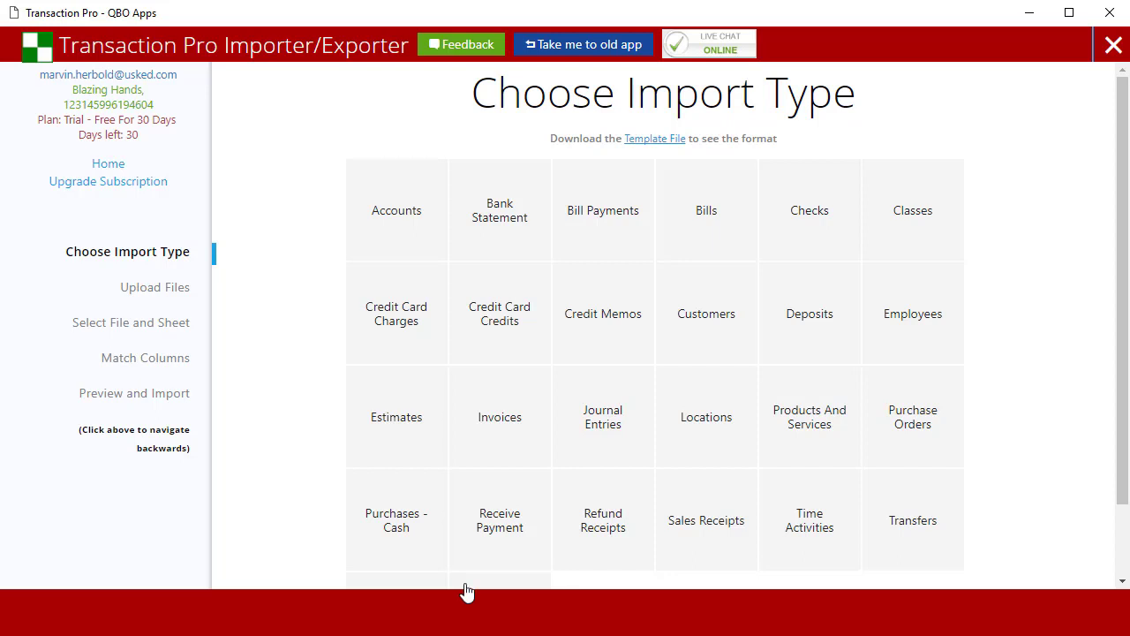
# Step: Choose Invoices as the import type and upload quickbooks_export.csv from the Downloads folder
pyautogui.click(517, 442)
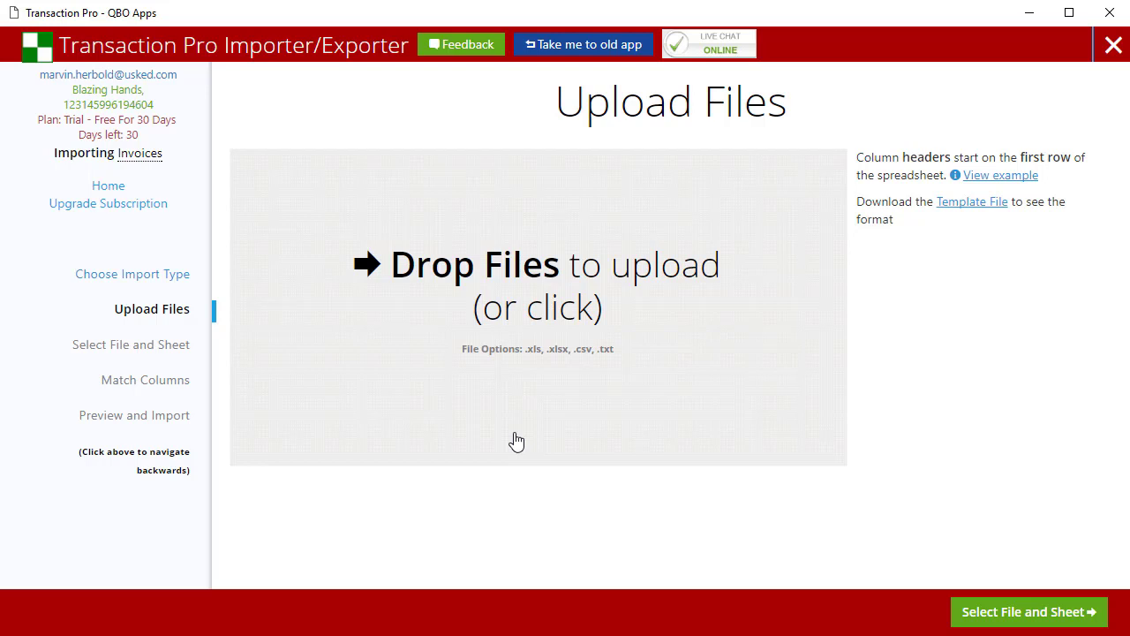
pyautogui.click(544, 318)
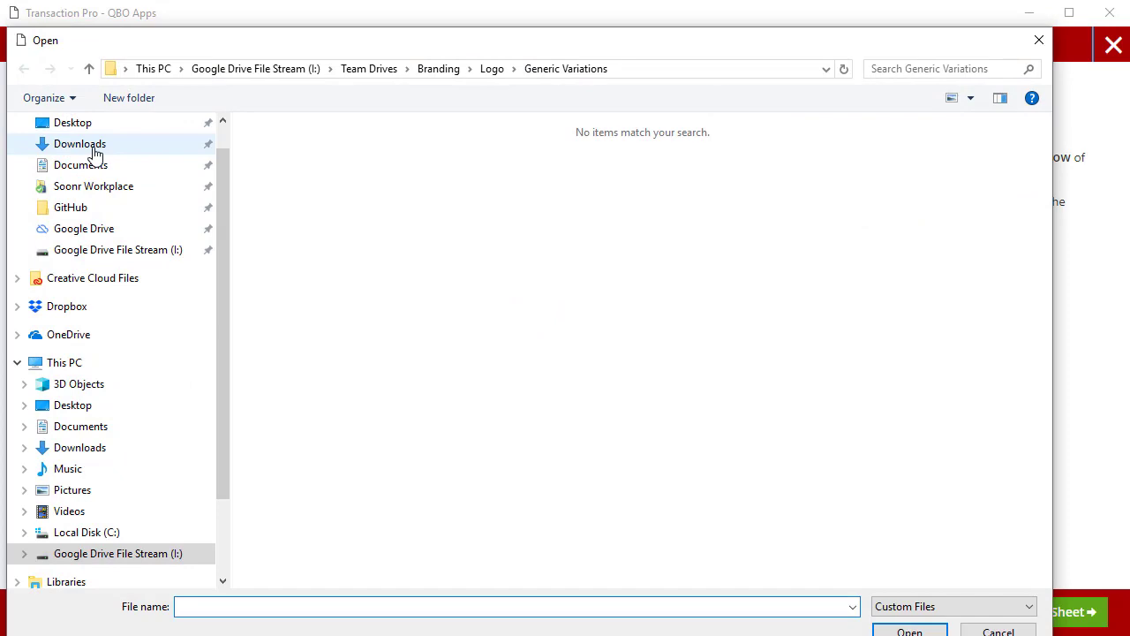
pyautogui.click(82, 146)
pyautogui.click(332, 150)
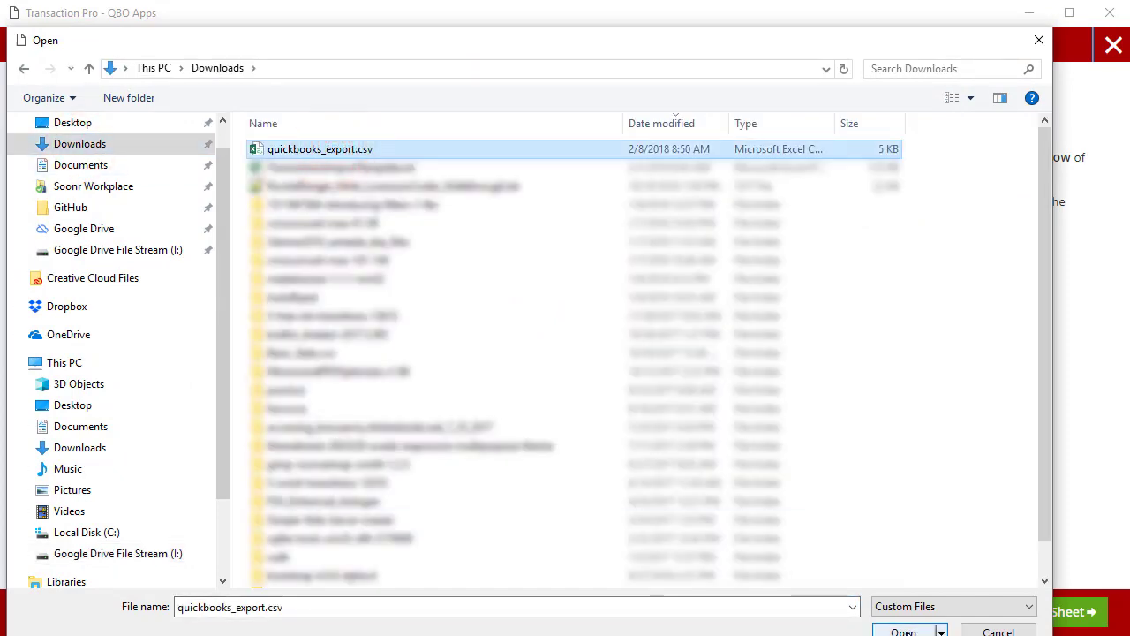
pyautogui.click(904, 630)
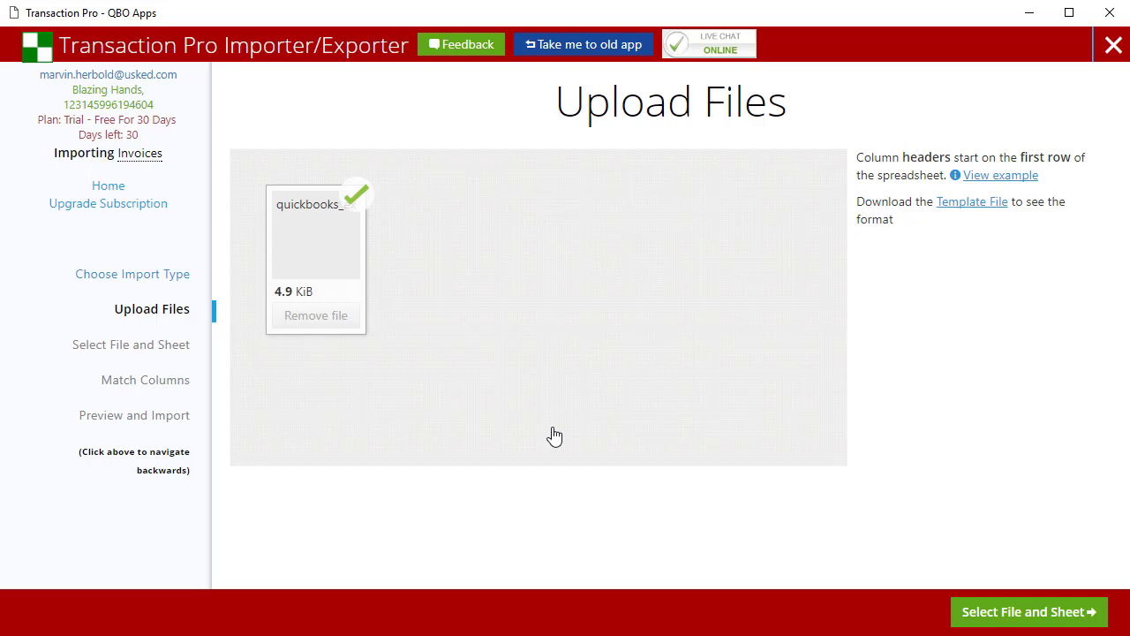
# Step: Import the quickbooks_export.csv sheet into QuickBooks Online with the existing column matches and all previewed transactions included
pyautogui.click(1024, 612)
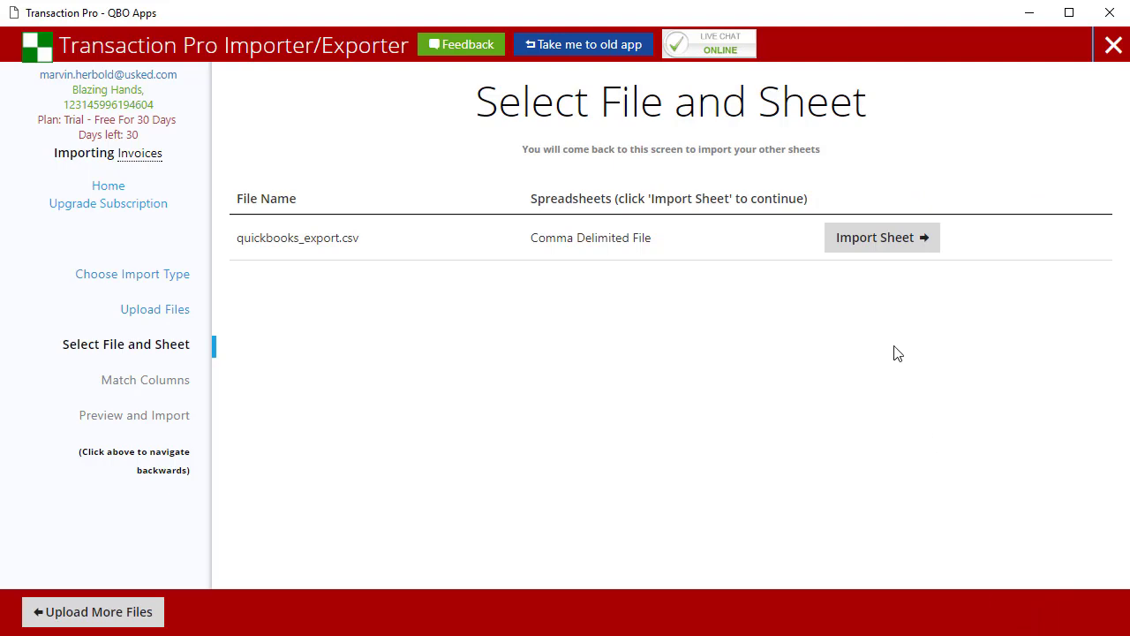
pyautogui.click(875, 238)
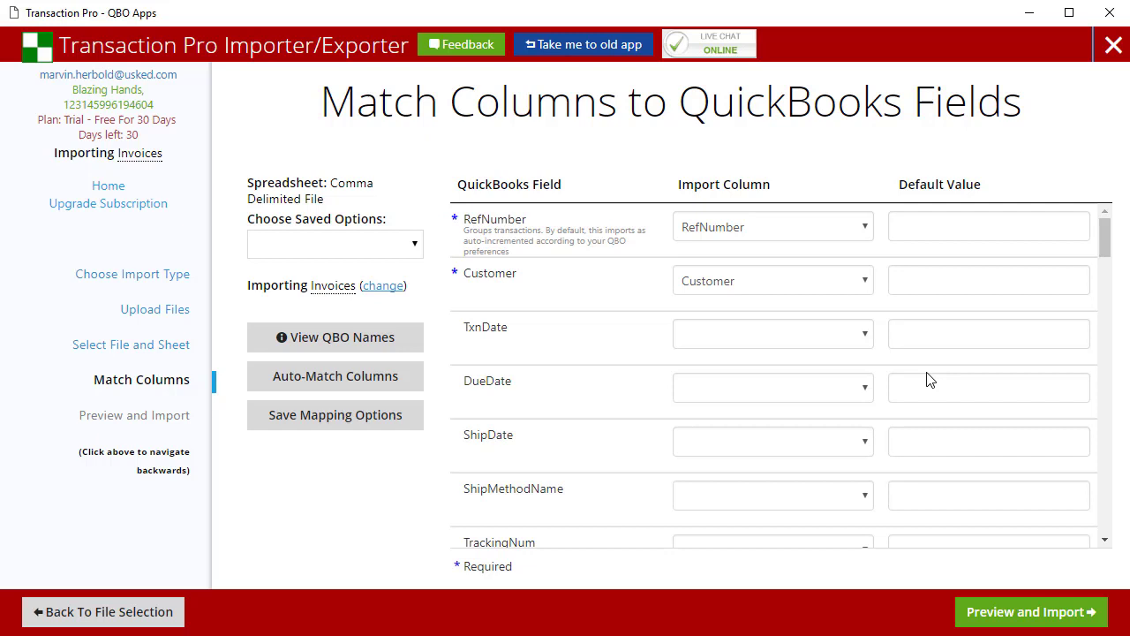
pyautogui.click(1031, 623)
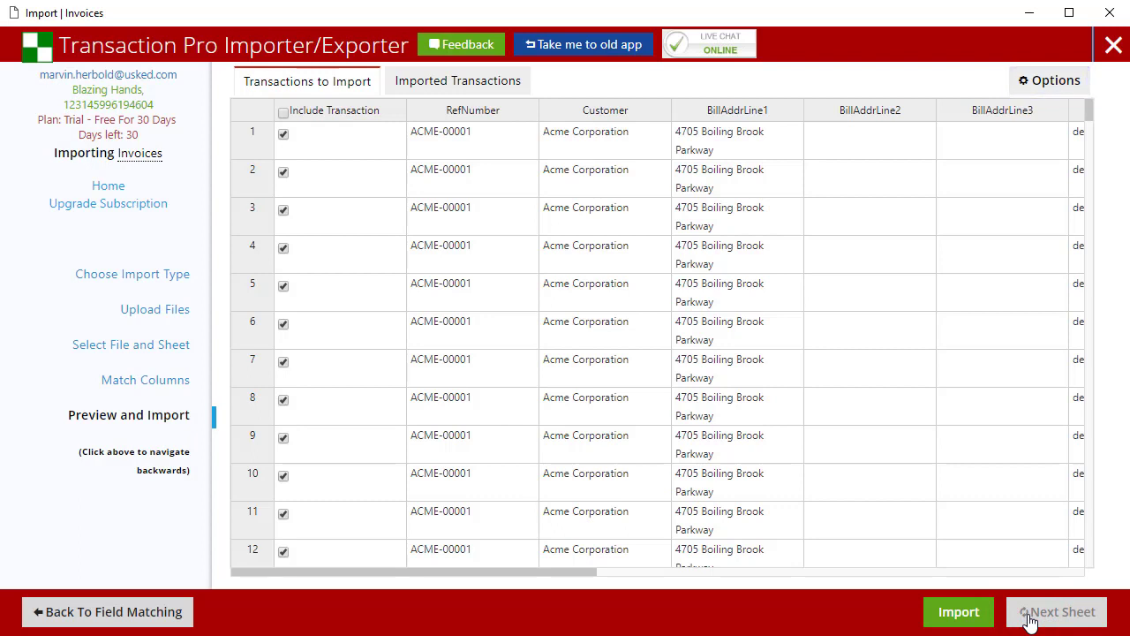
pyautogui.click(959, 618)
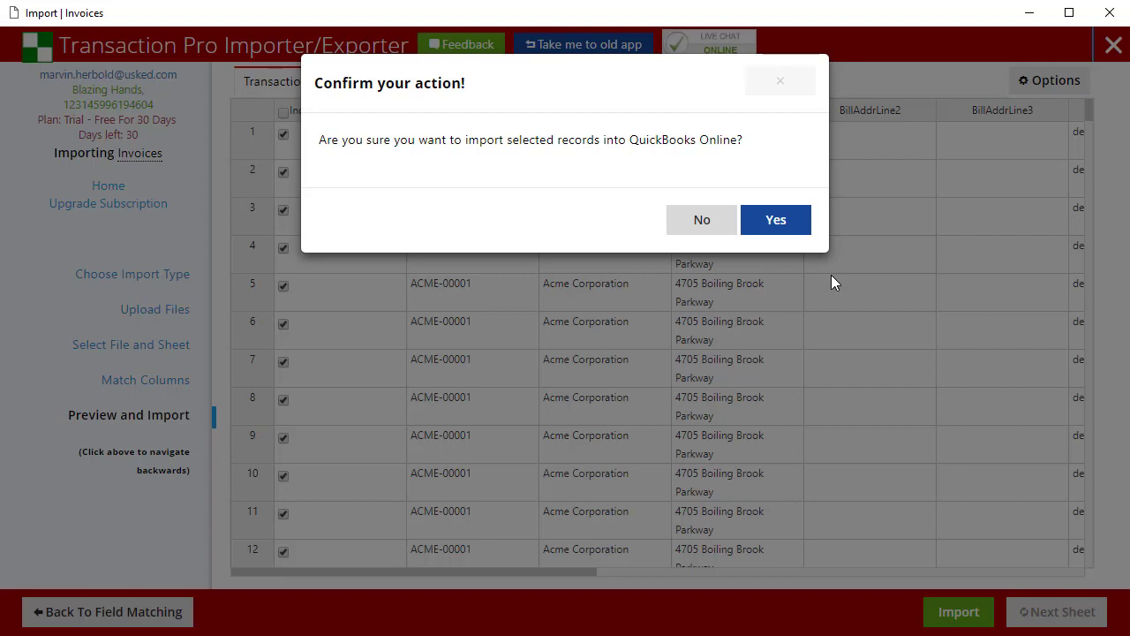
pyautogui.click(777, 223)
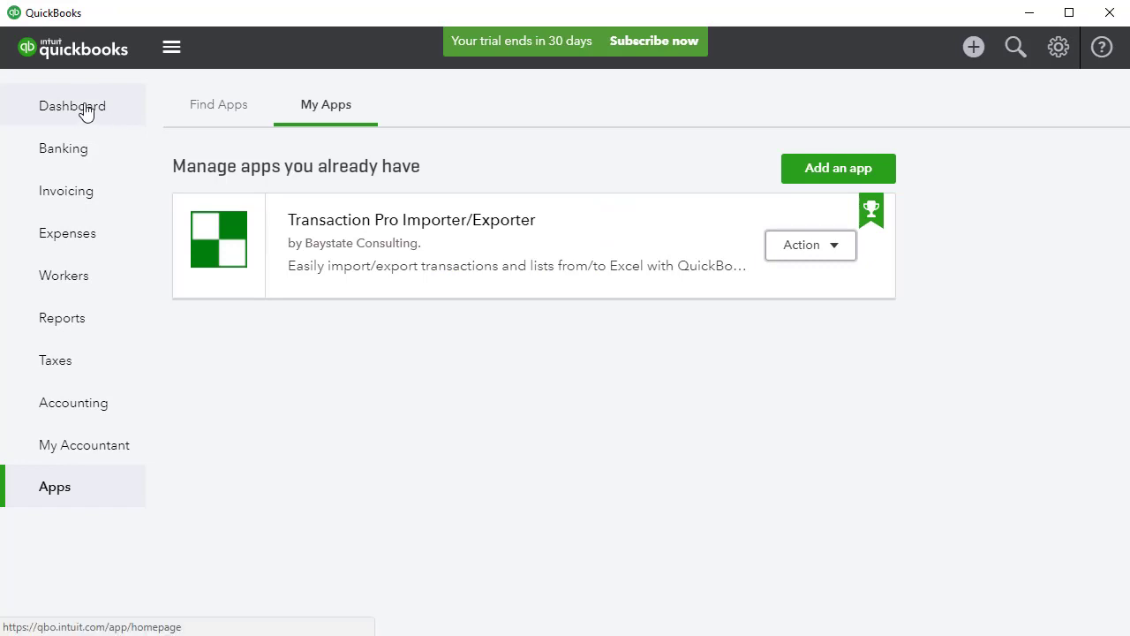
# Step: Check the invoice summary on the QuickBooks dashboard, then view Acme Corporation's imported invoice and close it
pyautogui.click(85, 113)
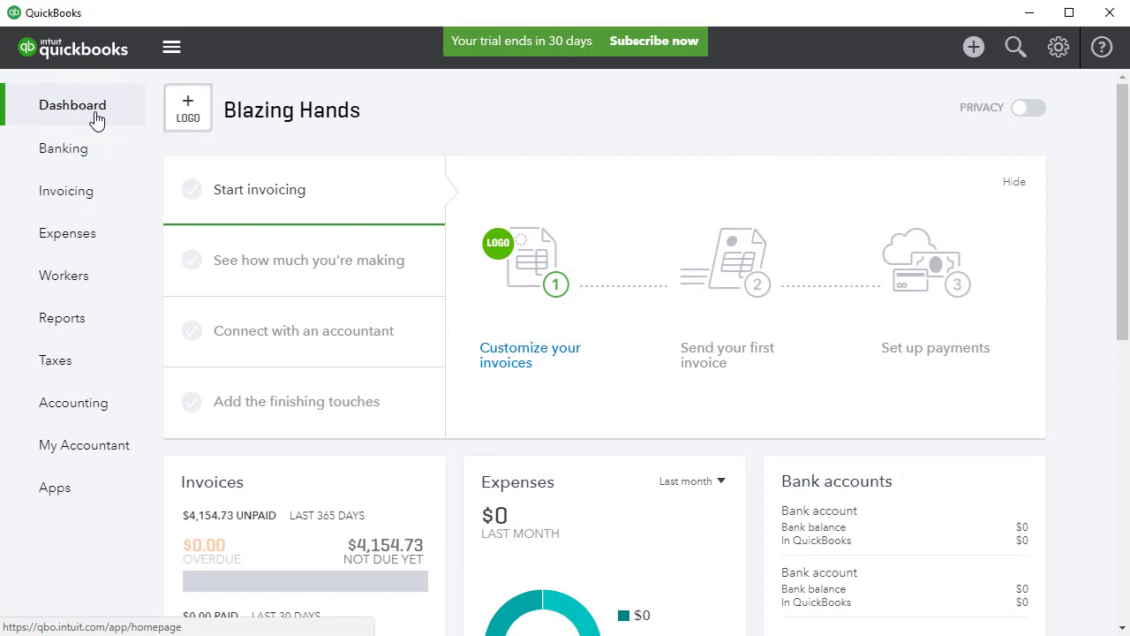
pyautogui.moveTo(1126, 214); pyautogui.dragTo(1123, 326)
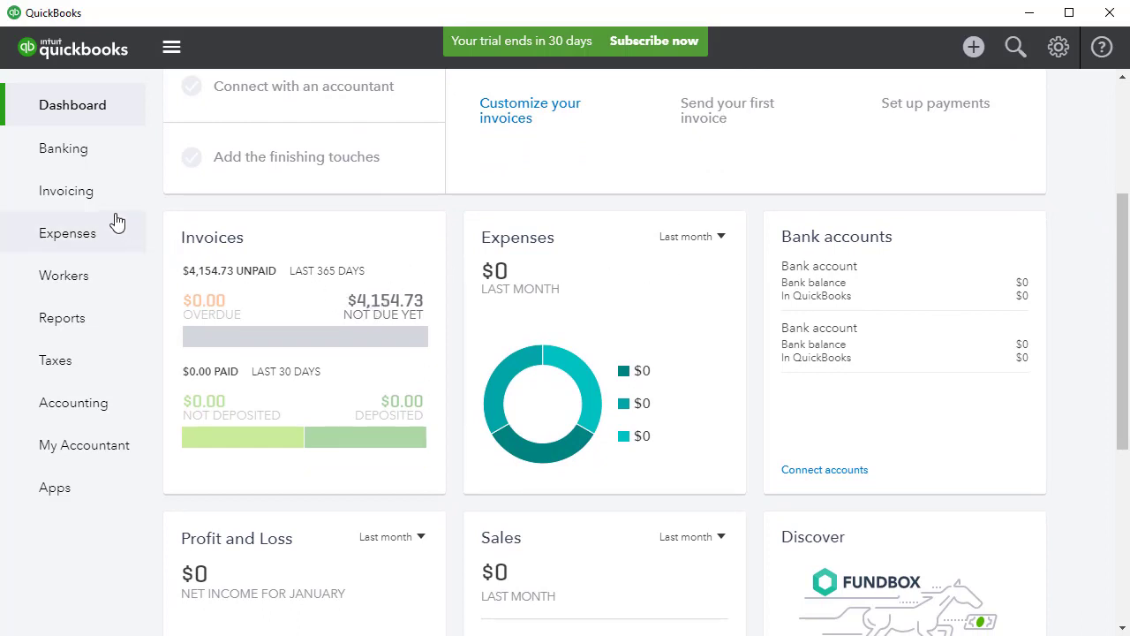
pyautogui.click(61, 201)
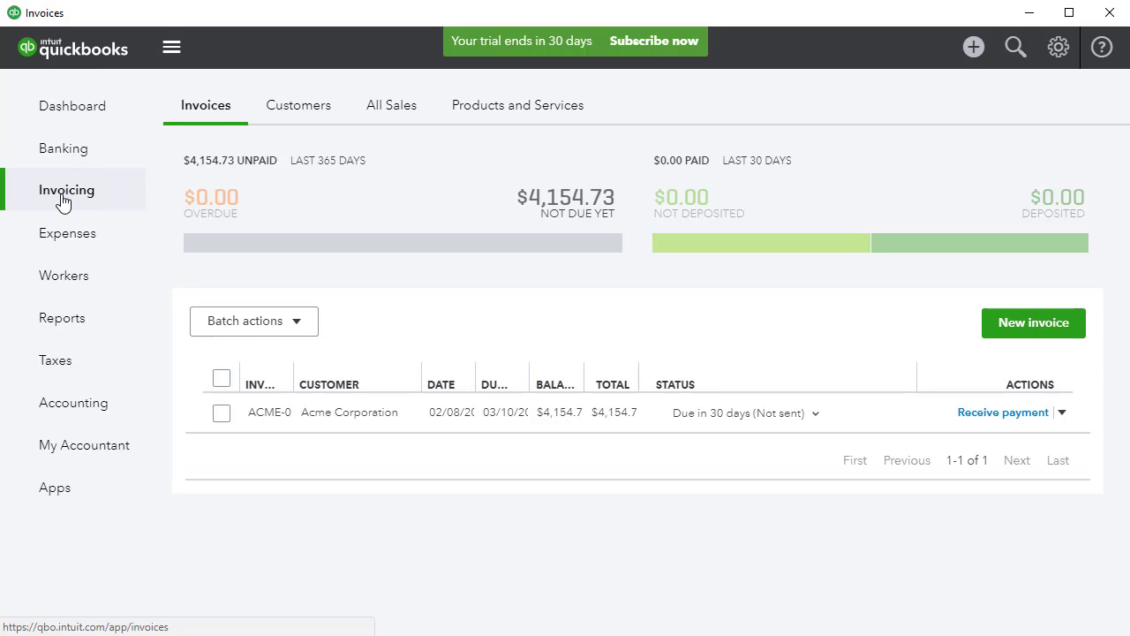
pyautogui.click(341, 419)
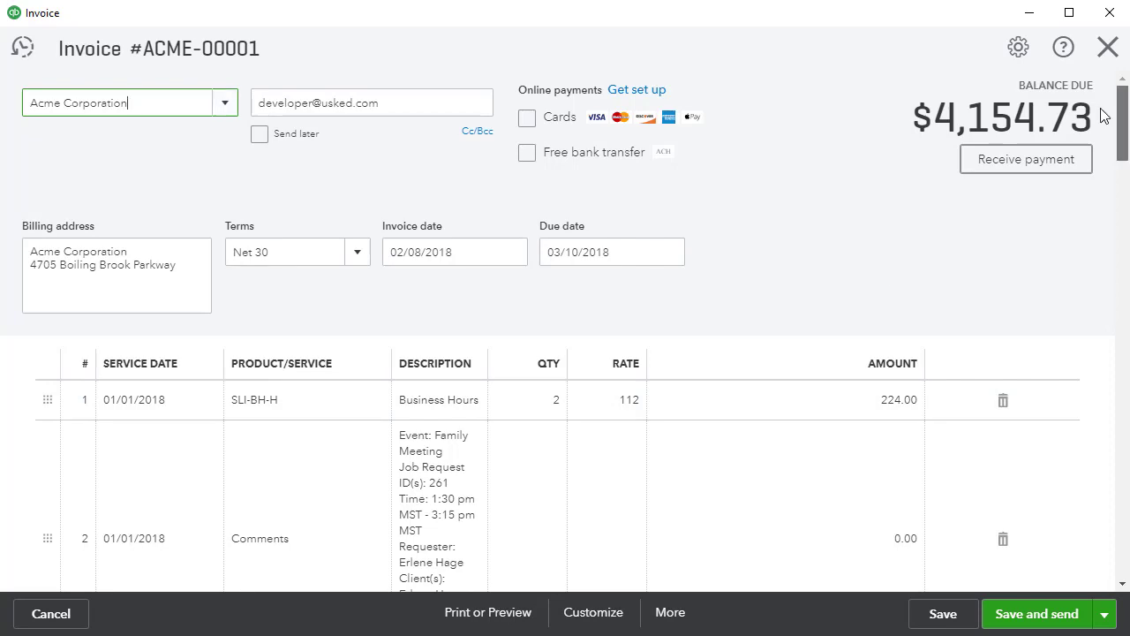
pyautogui.click(1107, 51)
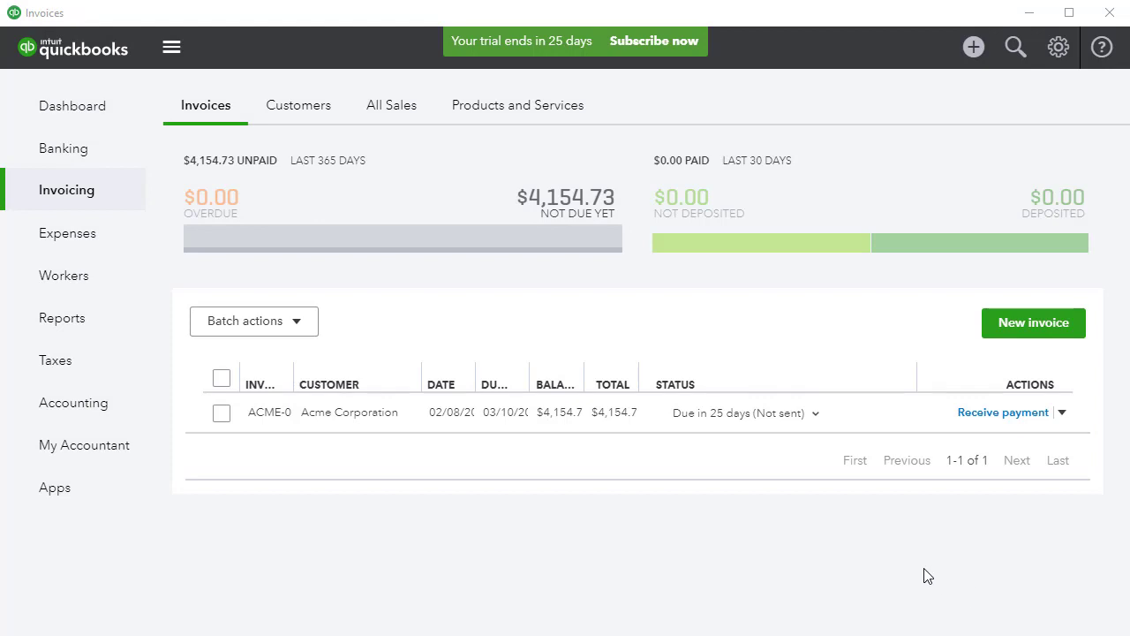
# Step: Review the products and services list in QuickBooks for the items used by the import
pyautogui.click(535, 107)
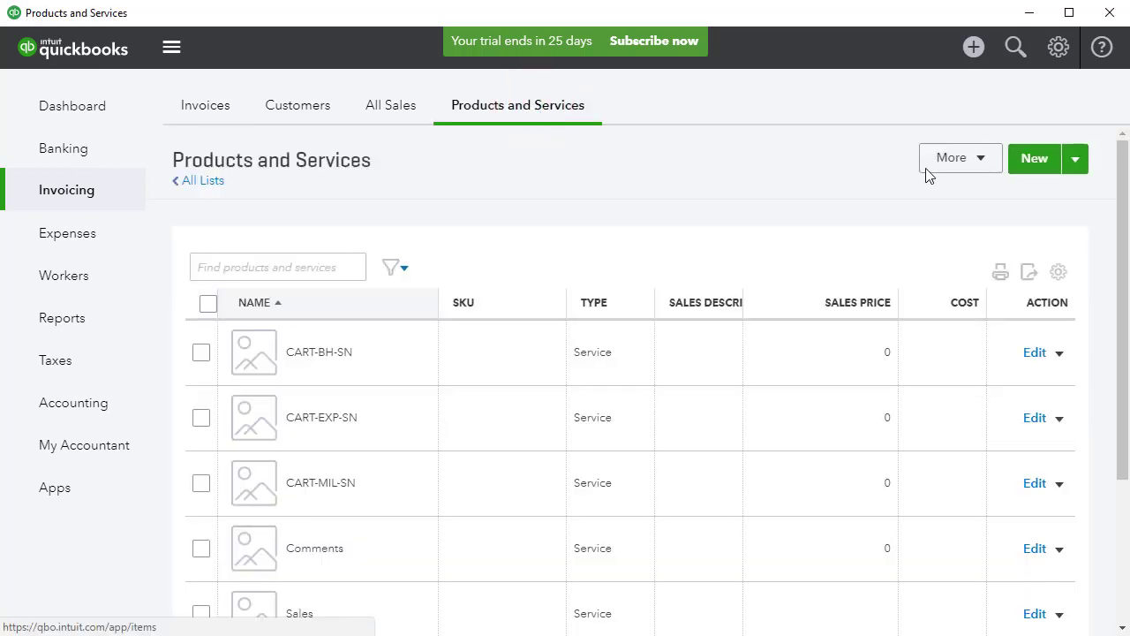
pyautogui.moveTo(1120, 156); pyautogui.dragTo(1102, 179)
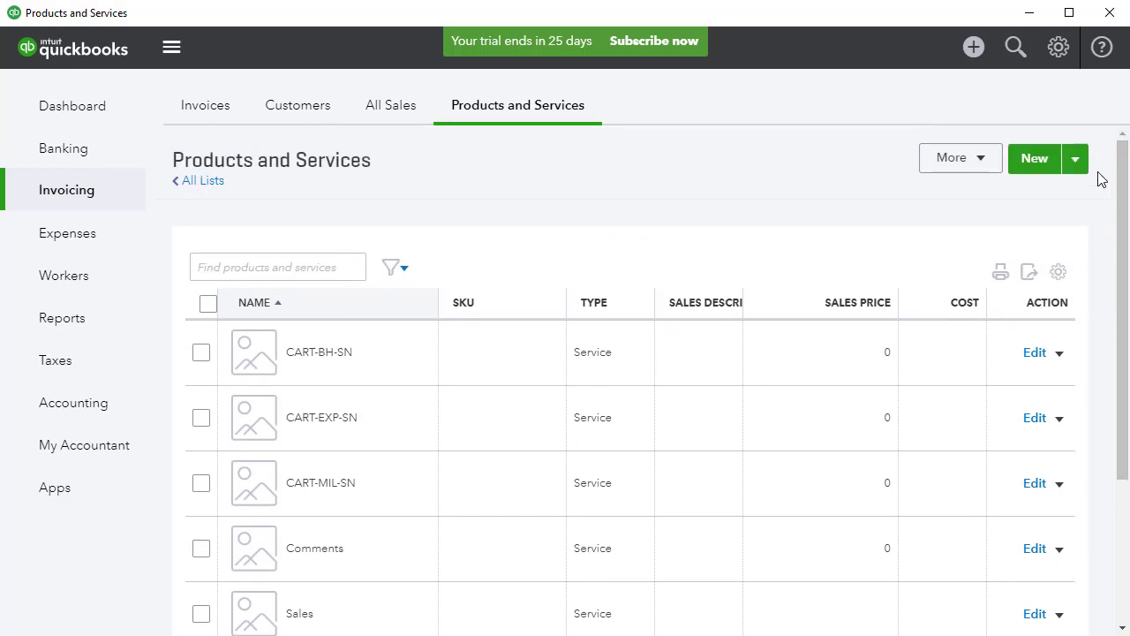